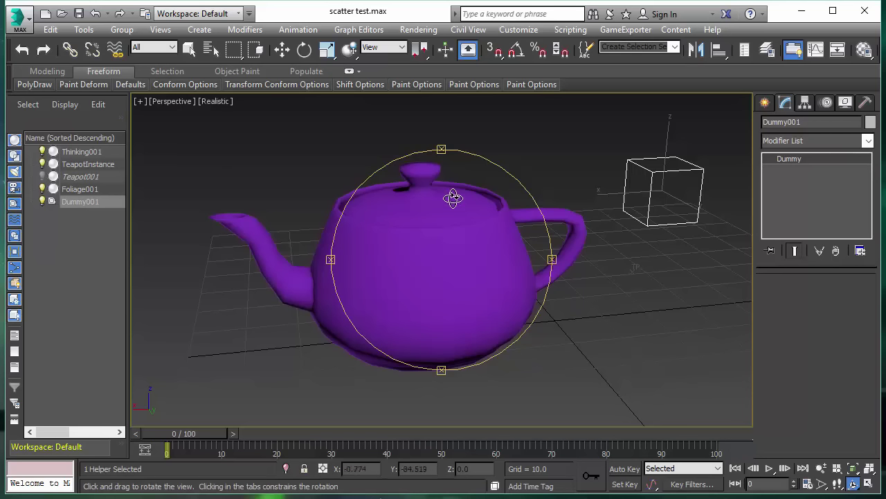
# Restore the four-viewport layout of Top, Front, Left and Perspective views
pyautogui.click(869, 482)
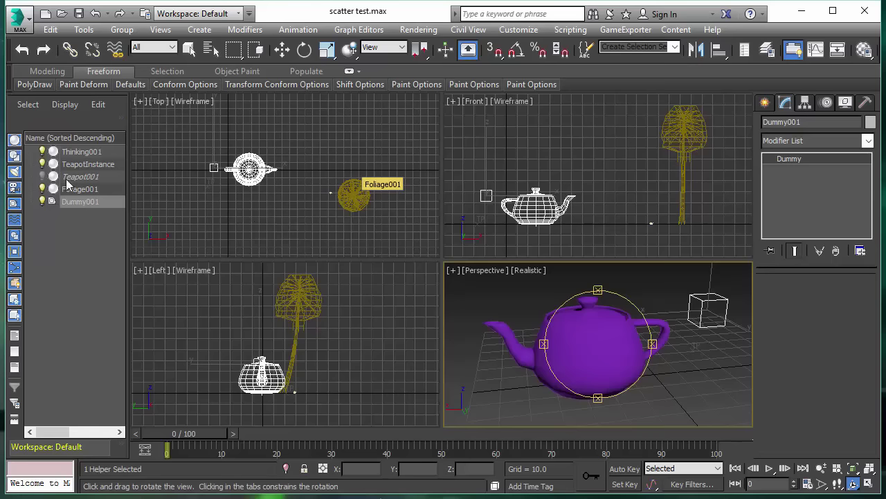
# Hide Thinking001, unhide Teapot001 and select the teapot to view its parameters
pyautogui.click(42, 151)
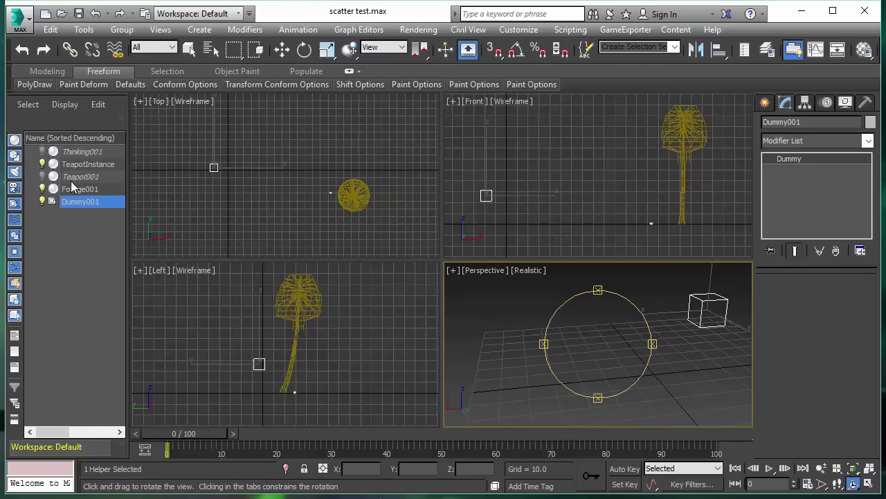
pyautogui.click(43, 177)
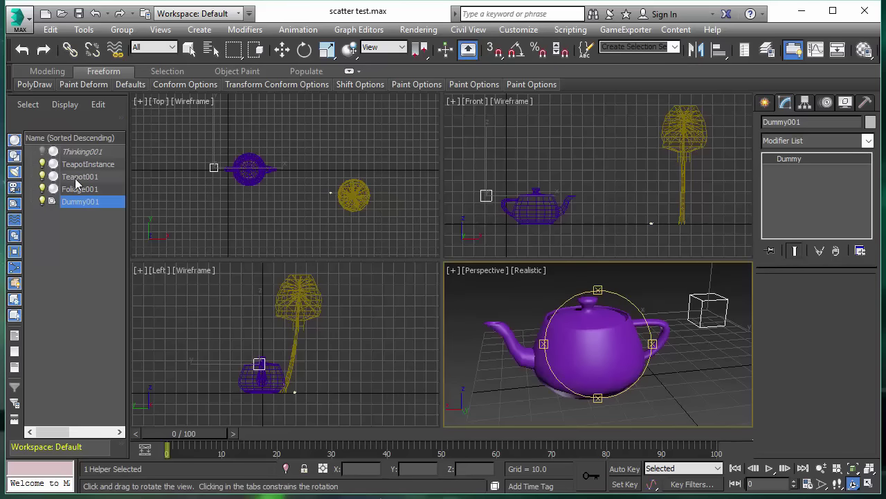
pyautogui.click(282, 48)
pyautogui.click(638, 352)
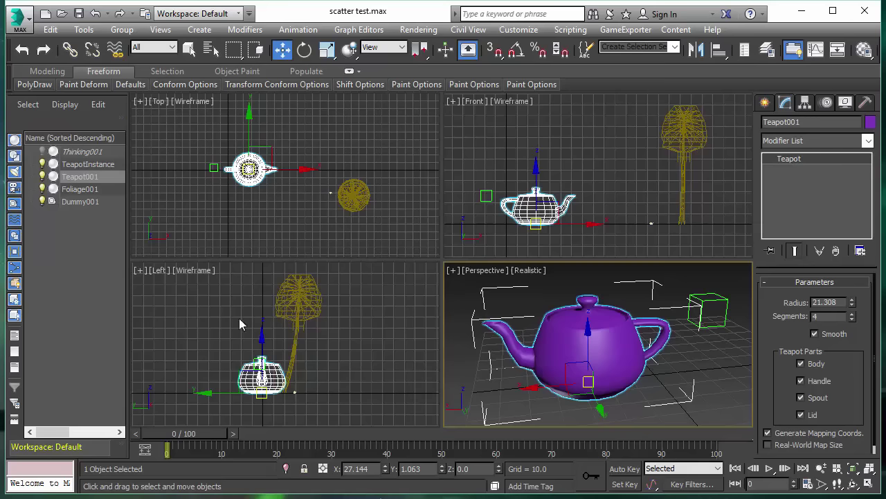
# Hide Teapot001 again, unhide and select Thinking001, and open its Thinking Particles editor
pyautogui.click(42, 176)
pyautogui.click(42, 152)
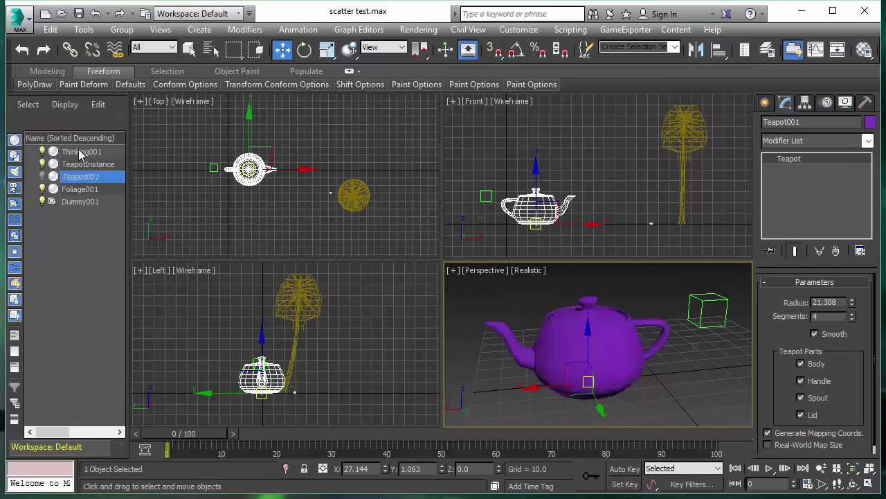
pyautogui.click(80, 152)
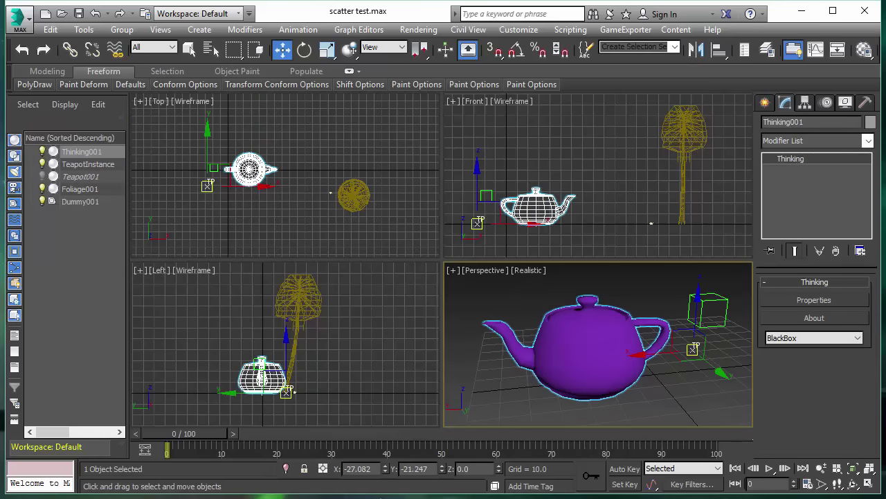
pyautogui.click(814, 299)
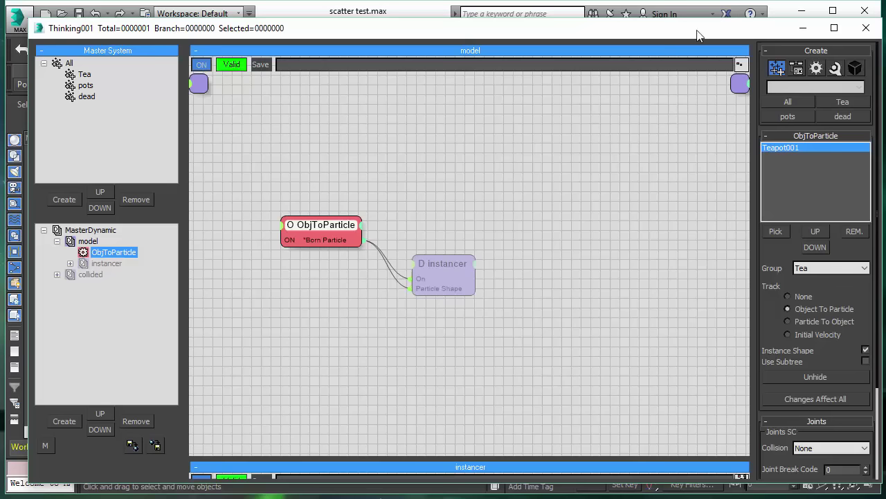
# Maximize the Perspective view and enlarge the Thinking Particles dialog to show the node graph
pyautogui.moveTo(718, 34); pyautogui.dragTo(261, 53)
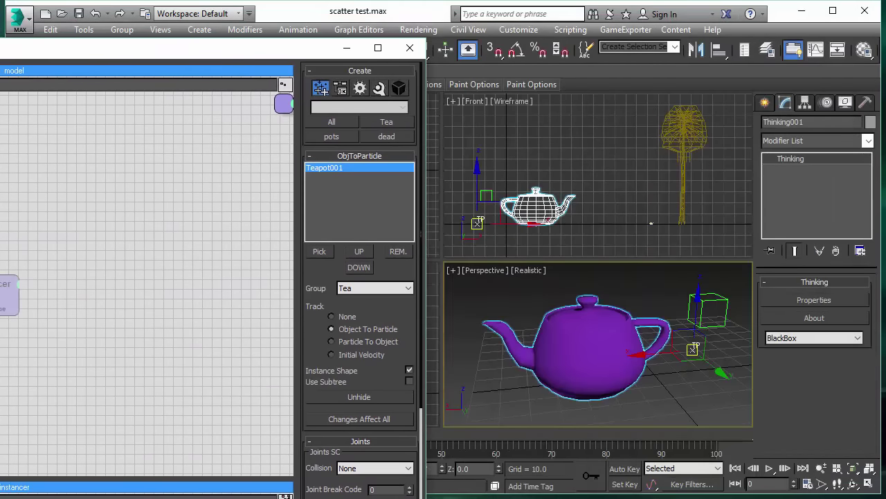
pyautogui.click(869, 487)
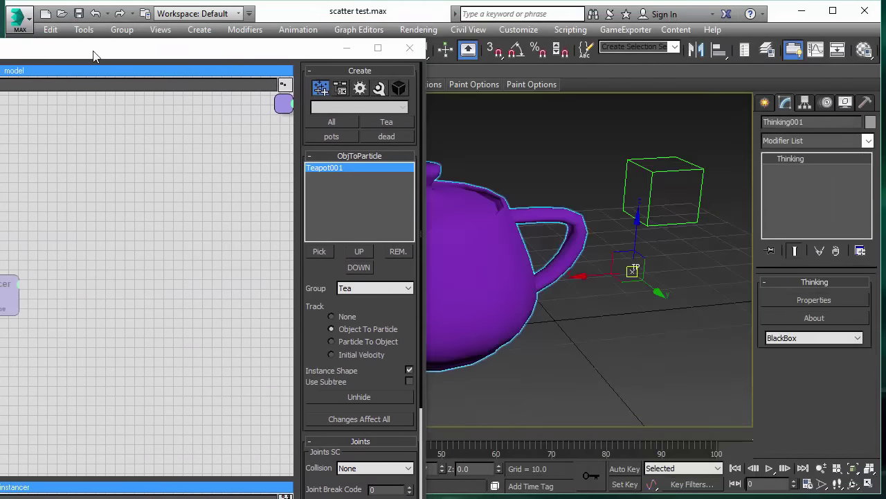
pyautogui.moveTo(94, 54); pyautogui.dragTo(214, 56)
pyautogui.doubleClick(215, 55)
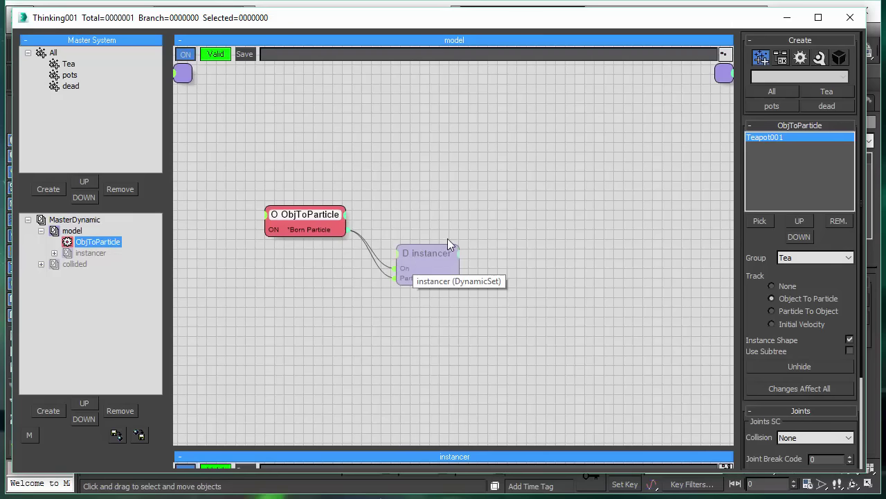
# Open the instancer dynamic set's graph and show the PositionBorn operator's settings
pyautogui.click(95, 254)
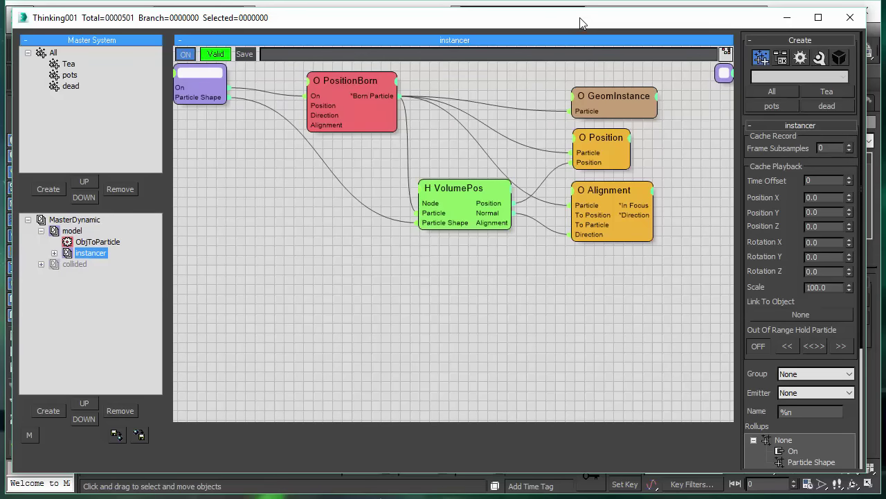
pyautogui.moveTo(581, 23); pyautogui.dragTo(1, 24)
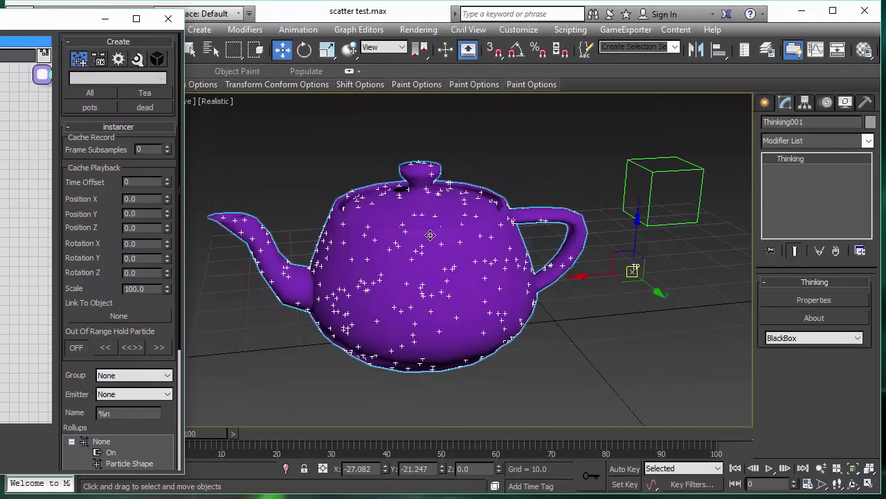
pyautogui.moveTo(70, 18); pyautogui.dragTo(122, 20)
pyautogui.click(95, 75)
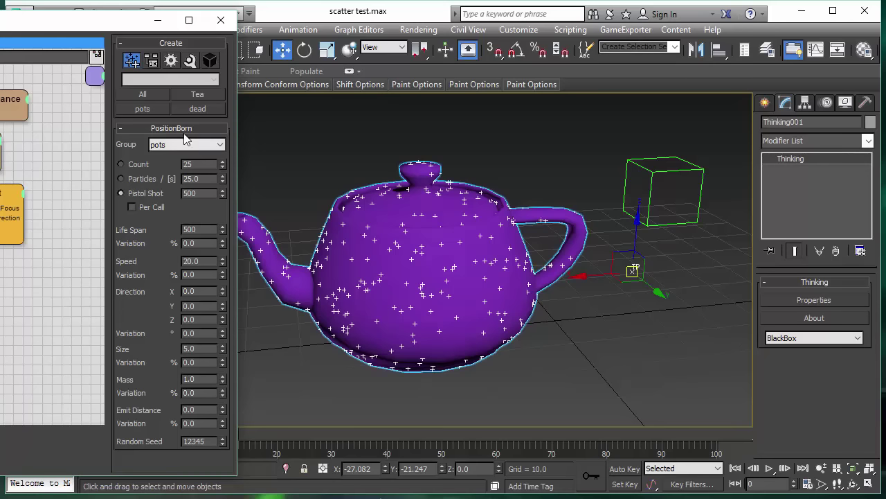
# Try a Pistol Shot count of 10, then set it back to 500
pyautogui.doubleClick(201, 196)
pyautogui.write('10')
pyautogui.press('Return')
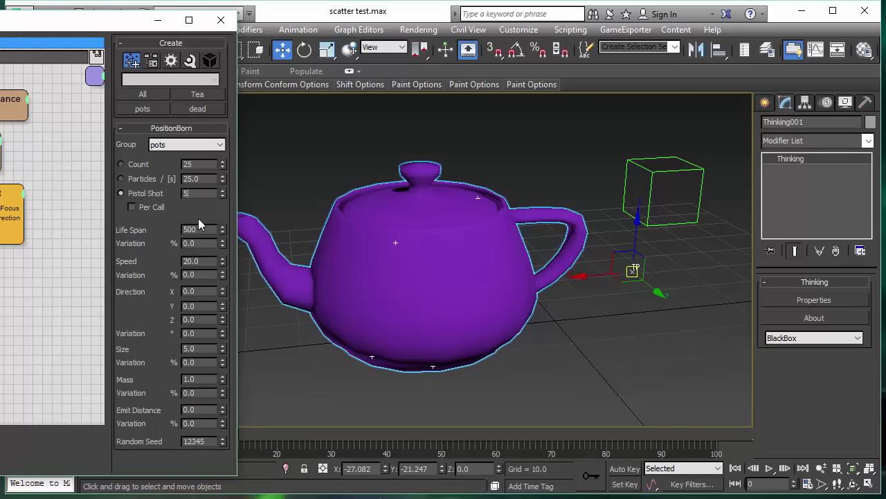
pyautogui.write('500')
pyautogui.press('Return')
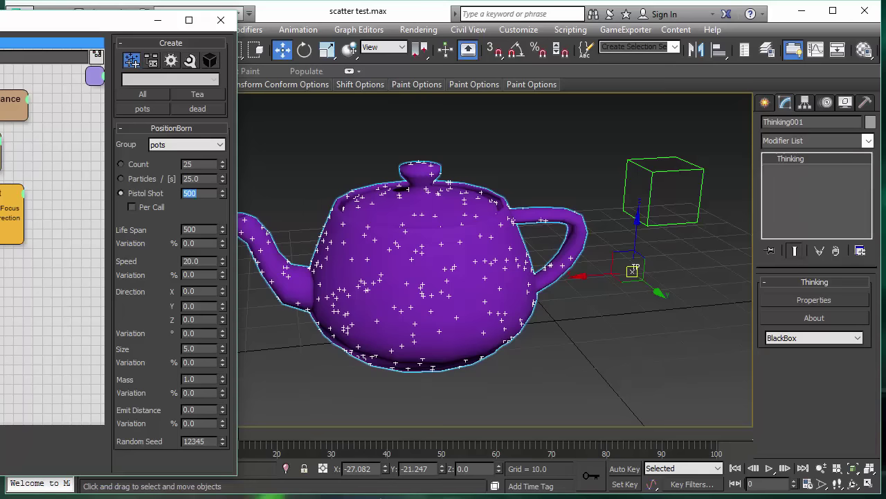
# Check the Position operator's settings, then bring up the VolumePos operator's settings
pyautogui.moveTo(104, 21); pyautogui.dragTo(182, 25)
pyautogui.click(52, 142)
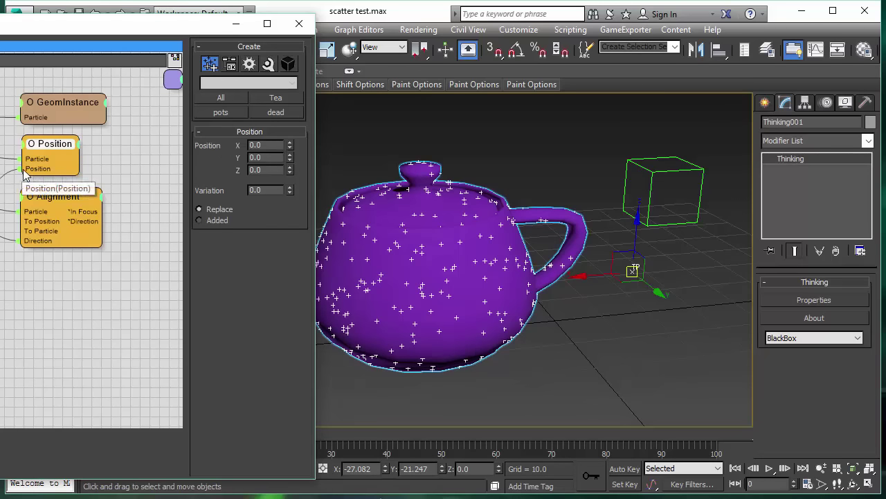
pyautogui.moveTo(1, 24); pyautogui.dragTo(121, 29)
pyautogui.click(106, 202)
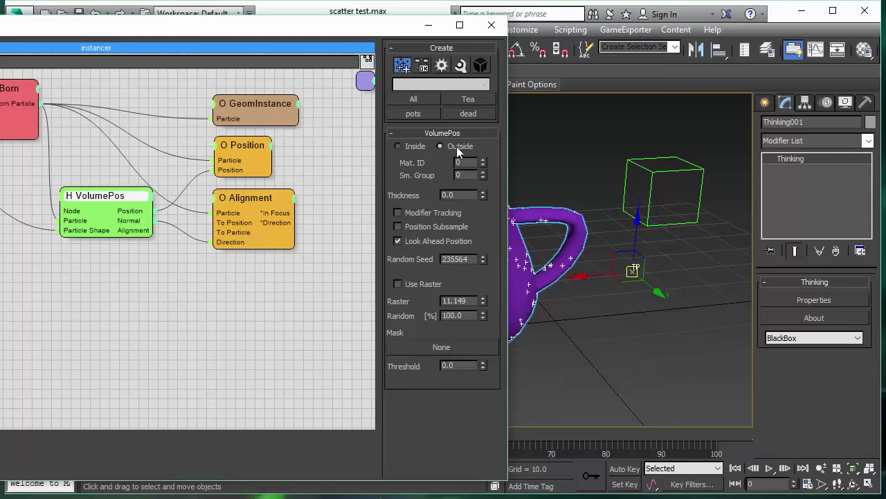
# Set VolumePos Thickness to 5.0 and orbit the view around the teapot
pyautogui.doubleClick(457, 195)
pyautogui.write('5')
pyautogui.press('Return')
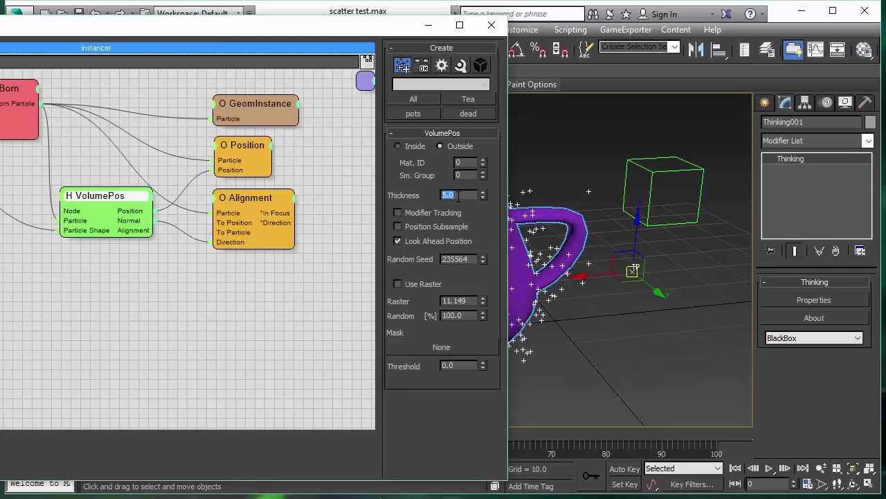
pyautogui.moveTo(348, 36); pyautogui.dragTo(102, 34)
pyautogui.click(852, 483)
pyautogui.moveTo(450, 281); pyautogui.dragTo(424, 284)
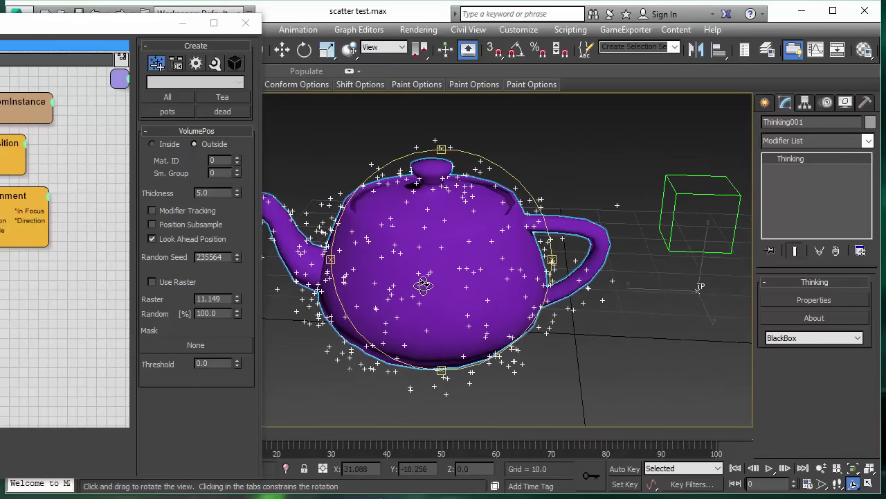
# Enter 200 as PositionBorn's Pistol Shot count and orbit to inspect the teapot
pyautogui.click(12, 151)
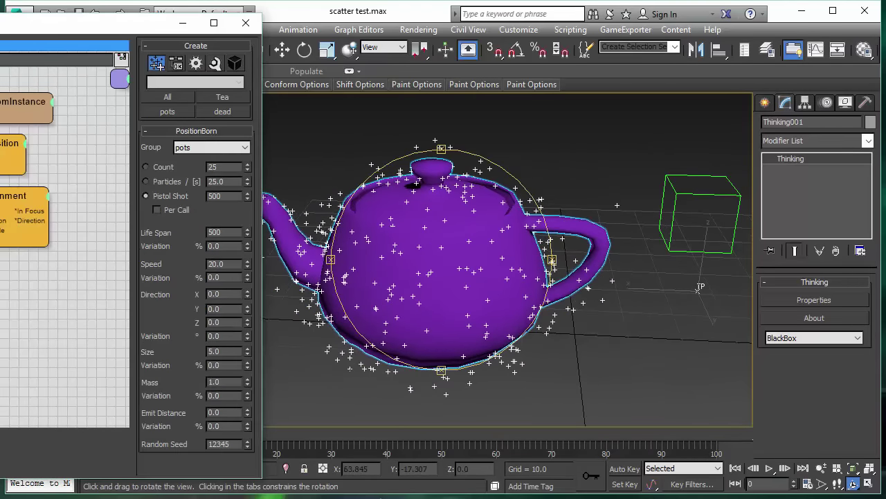
pyautogui.doubleClick(230, 196)
pyautogui.write('2000')
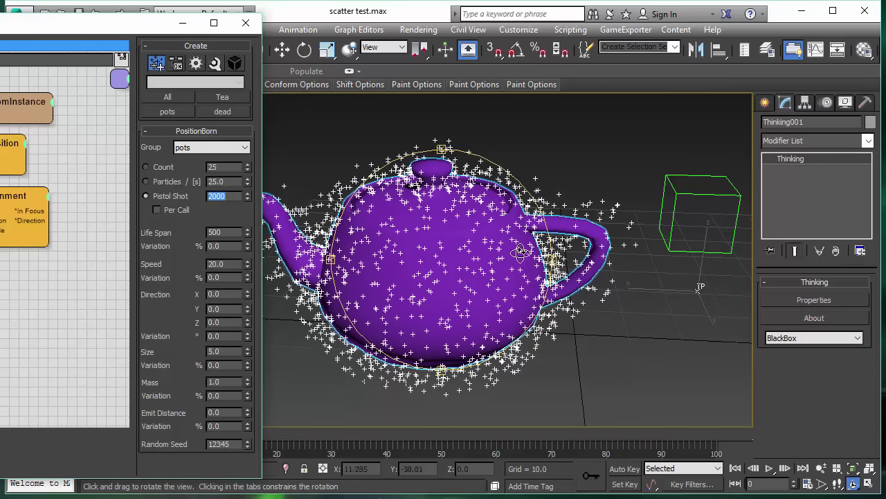
pyautogui.moveTo(468, 258); pyautogui.dragTo(554, 300)
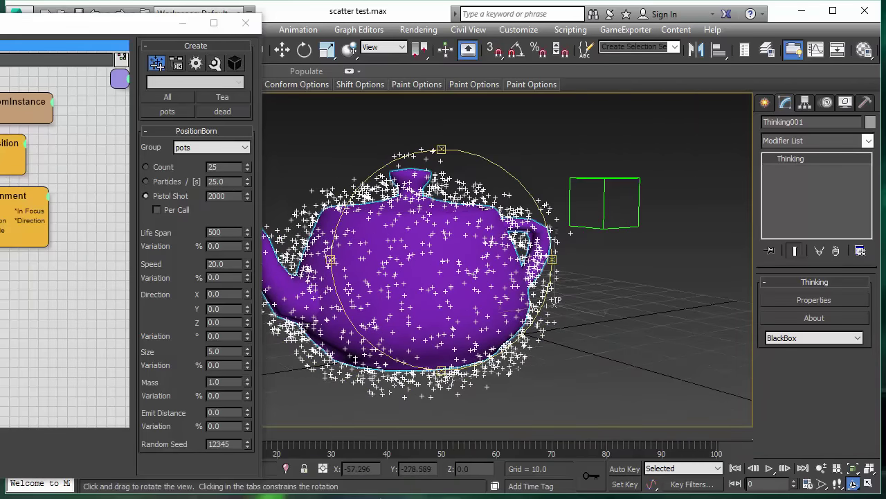
# Try a VolumePos Thickness of 10.0, then reset it to 0.0
pyautogui.click(11, 146)
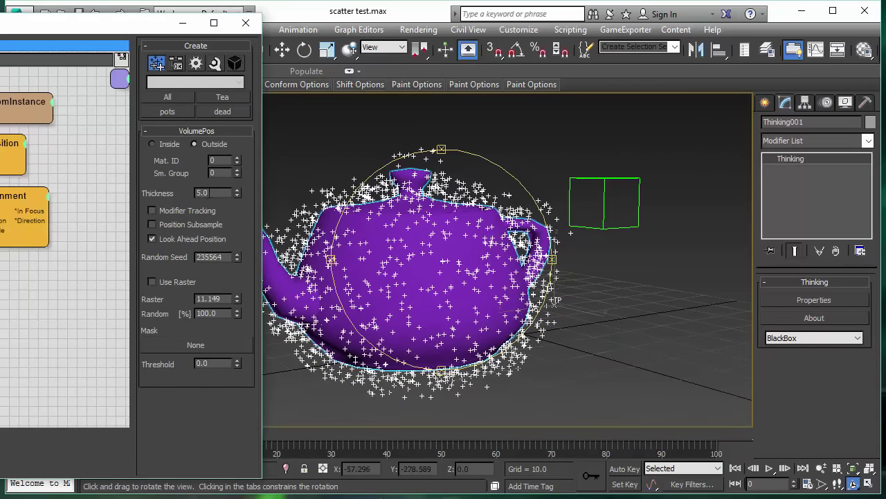
pyautogui.click(214, 194)
pyautogui.write('10')
pyautogui.press('Return')
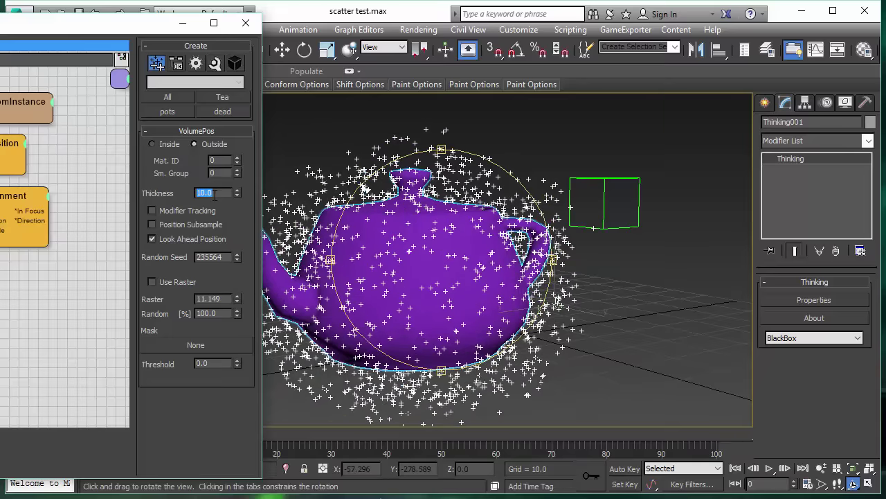
pyautogui.write('0')
pyautogui.press('Return')
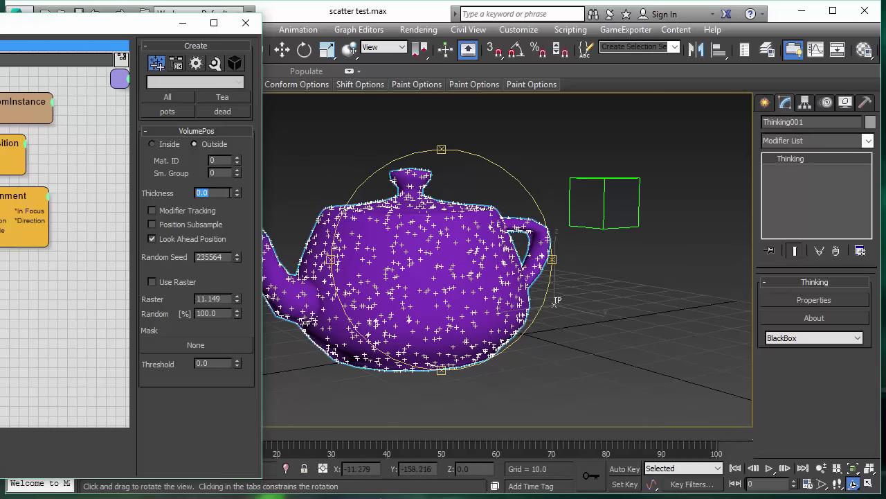
pyautogui.moveTo(475, 243); pyautogui.dragTo(474, 254)
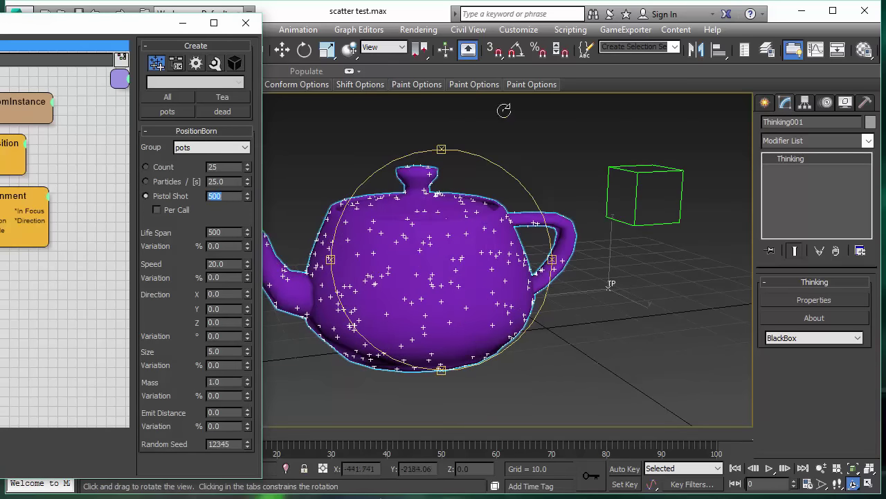
# Pick TeapotInstance as the GeomInstance node's particle geometry from the Front viewport
pyautogui.moveTo(459, 259); pyautogui.dragTo(434, 243)
pyautogui.click(28, 104)
pyautogui.moveTo(83, 23); pyautogui.dragTo(197, 24)
pyautogui.click(868, 484)
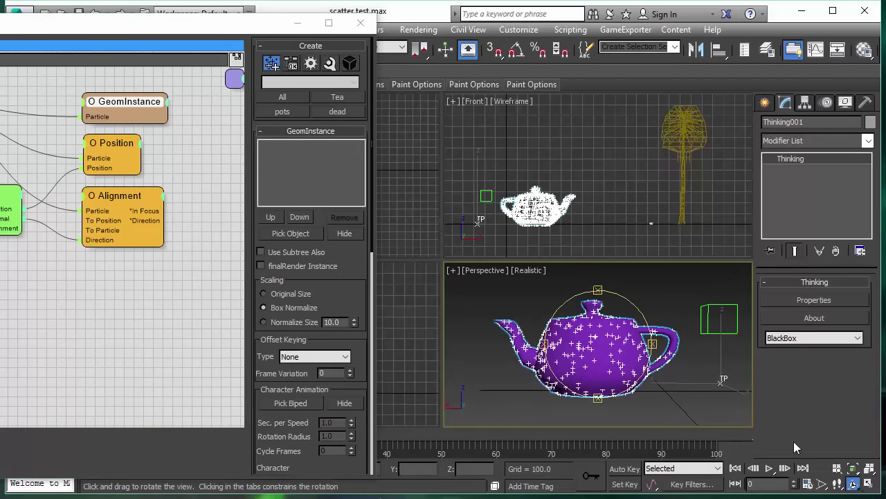
pyautogui.click(285, 234)
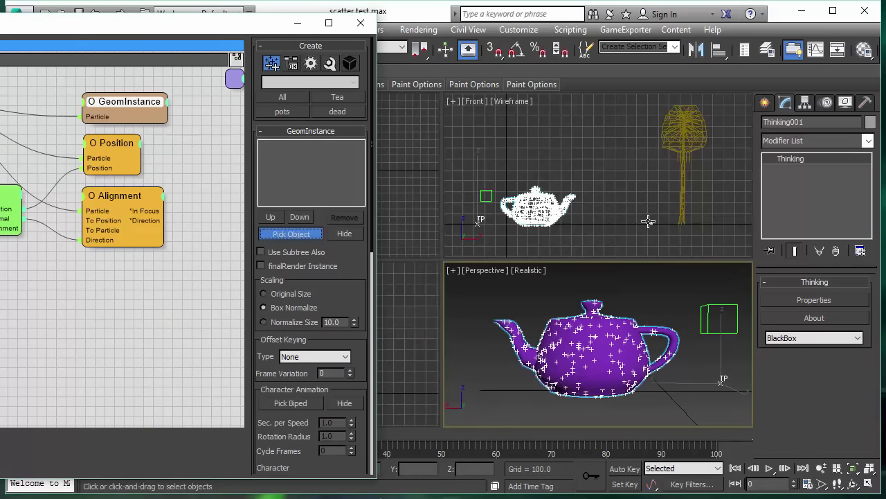
pyautogui.click(651, 221)
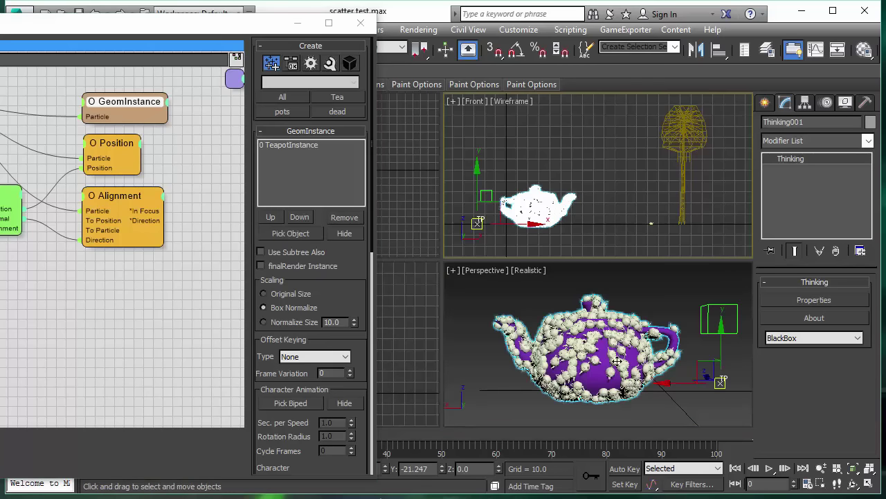
# Maximize the Perspective view and orbit closer to inspect the instanced teapots
pyautogui.middleClick(663, 302)
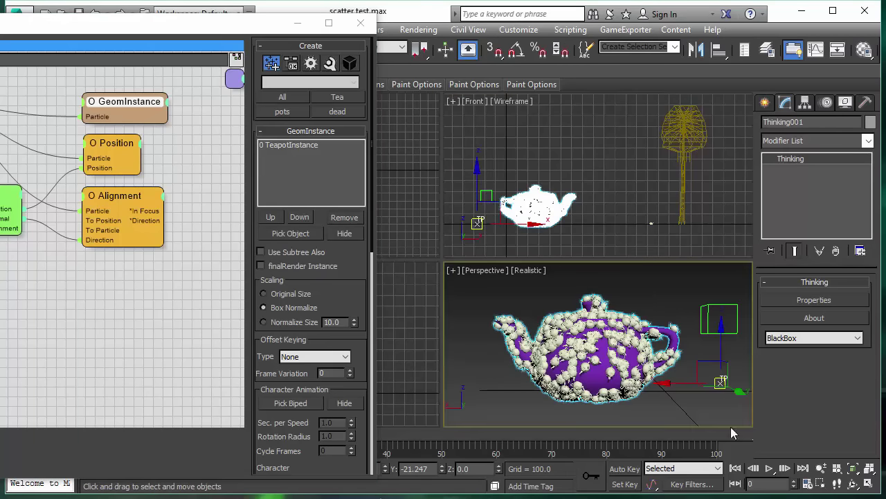
pyautogui.click(865, 484)
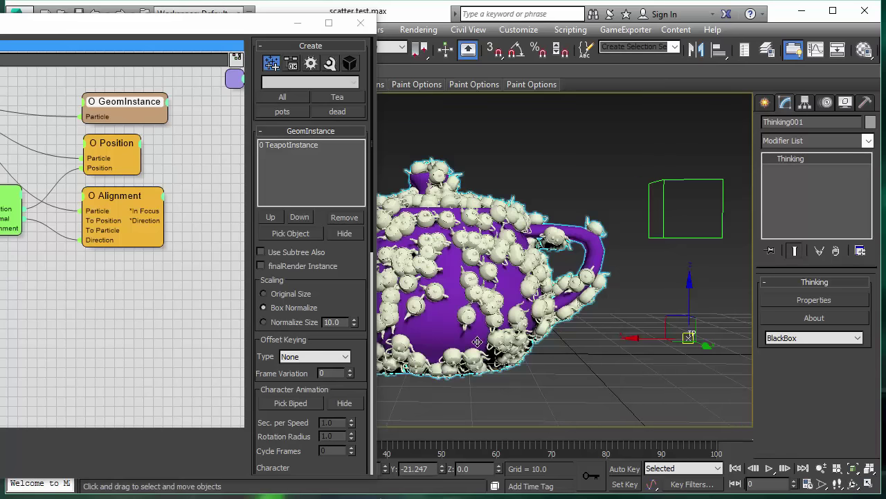
pyautogui.keyDown('alt'); pyautogui.moveTo(477, 342); pyautogui.dragTo(545, 316, button='middle'); pyautogui.keyUp('alt')
pyautogui.scroll(3, 545, 316)
pyautogui.scroll(-4, 522, 325)
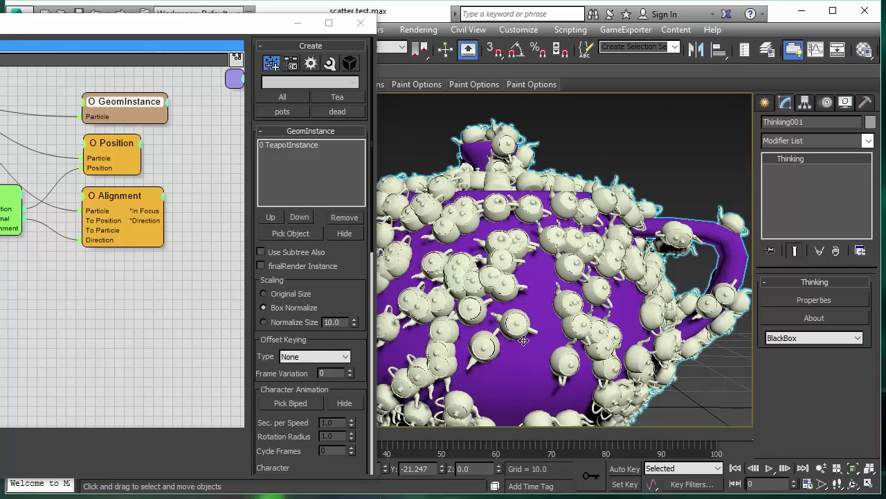
pyautogui.moveTo(173, 23); pyautogui.dragTo(238, 23)
# Set the VolumePos Random Seed to 356, then step it up to 363
pyautogui.click(32, 196)
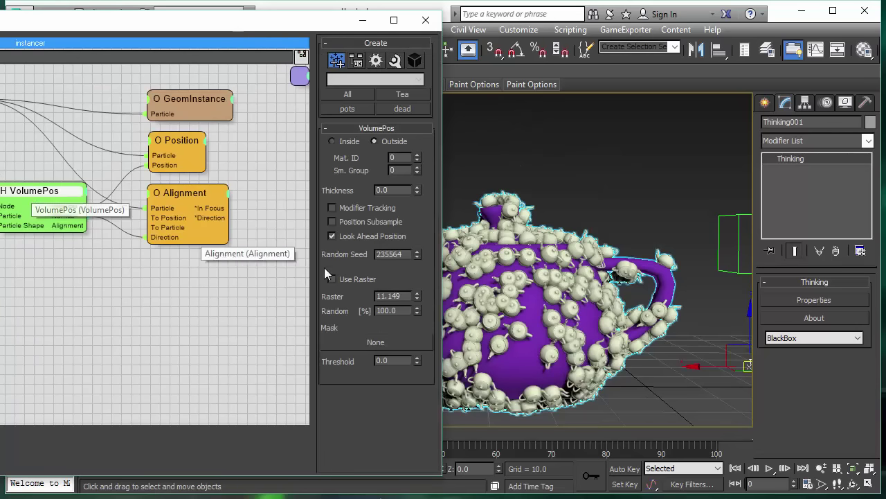
pyautogui.click(390, 254)
pyautogui.write('356')
pyautogui.press('Return')
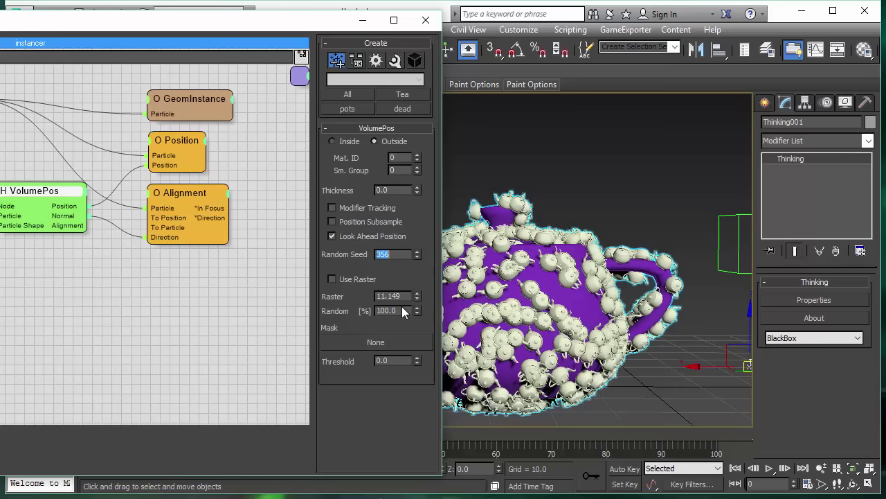
pyautogui.click(417, 251)
pyautogui.click(416, 251)
pyautogui.click(417, 252)
pyautogui.click(417, 252)
pyautogui.click(417, 252)
pyautogui.click(416, 252)
pyautogui.click(417, 252)
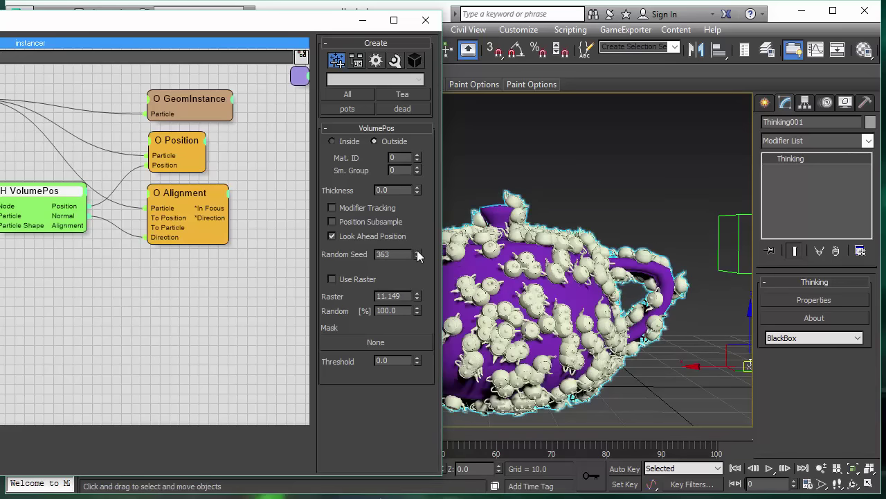
# Zoom, pan and orbit the Perspective view to look down onto the teapot
pyautogui.moveTo(270, 24); pyautogui.dragTo(172, 25)
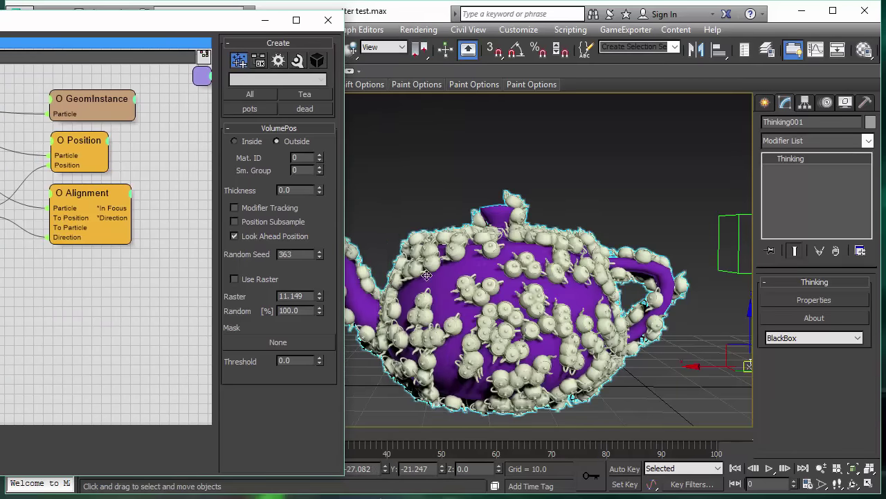
pyautogui.click(821, 469)
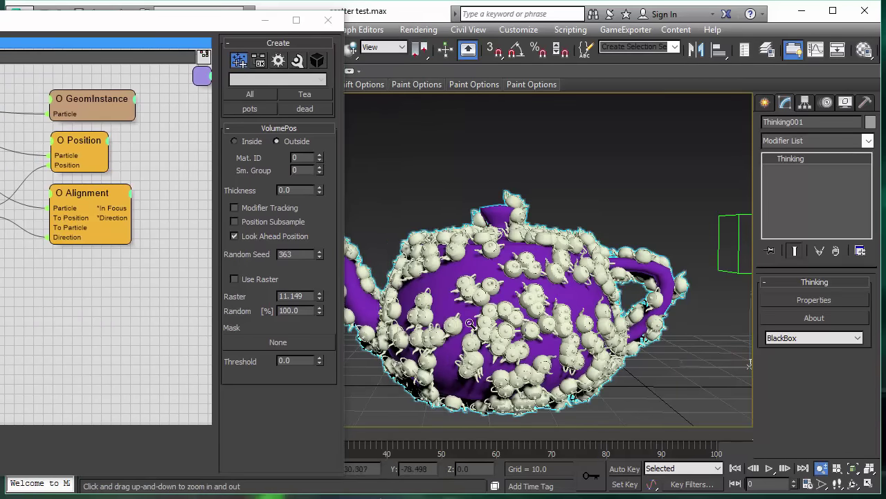
pyautogui.moveTo(472, 320); pyautogui.dragTo(477, 302)
pyautogui.moveTo(558, 322); pyautogui.dragTo(477, 291, button='middle')
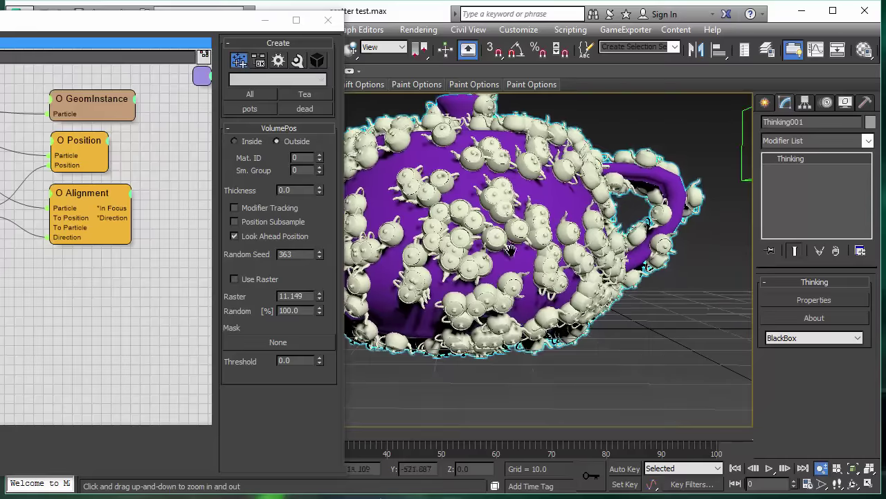
pyautogui.click(852, 484)
pyautogui.moveTo(551, 277); pyautogui.dragTo(484, 194)
# Review the Alignment and VolumePos nodes and reposition the editor to show PositionBorn
pyautogui.click(98, 203)
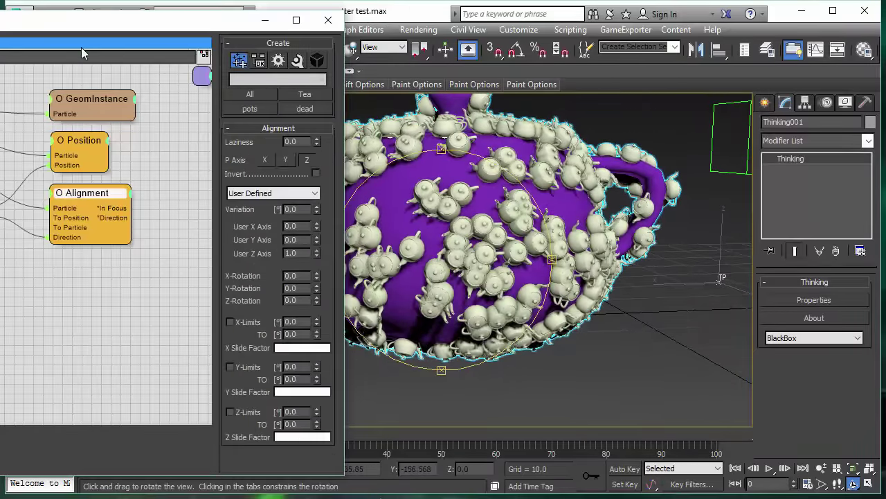
pyautogui.moveTo(57, 29); pyautogui.dragTo(206, 31)
pyautogui.click(80, 194)
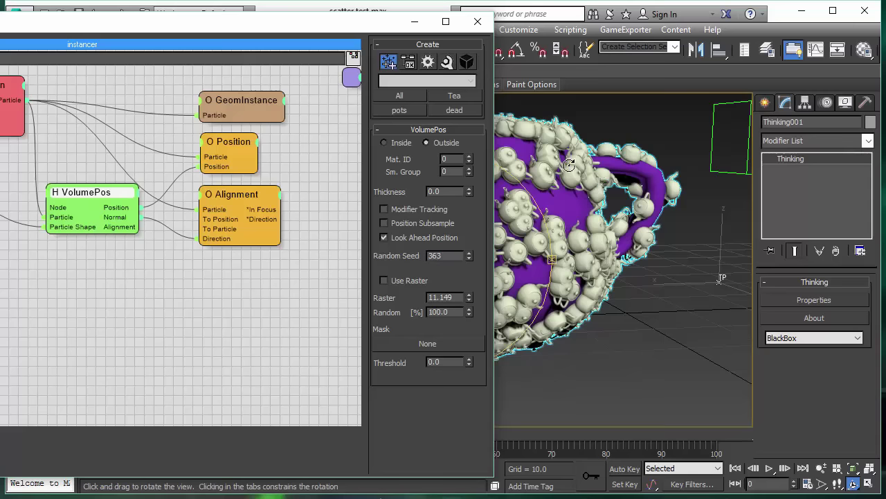
pyautogui.moveTo(565, 216); pyautogui.dragTo(608, 207)
pyautogui.moveTo(17, 23); pyautogui.dragTo(269, 50)
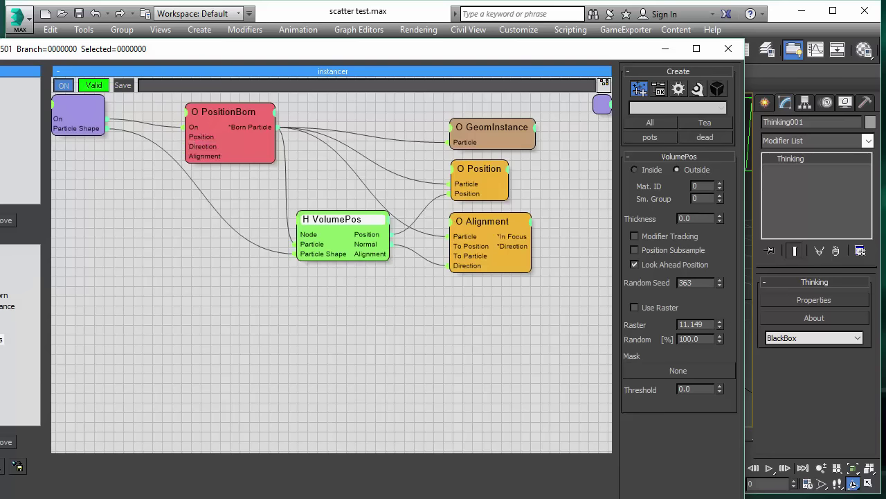
pyautogui.click(7, 287)
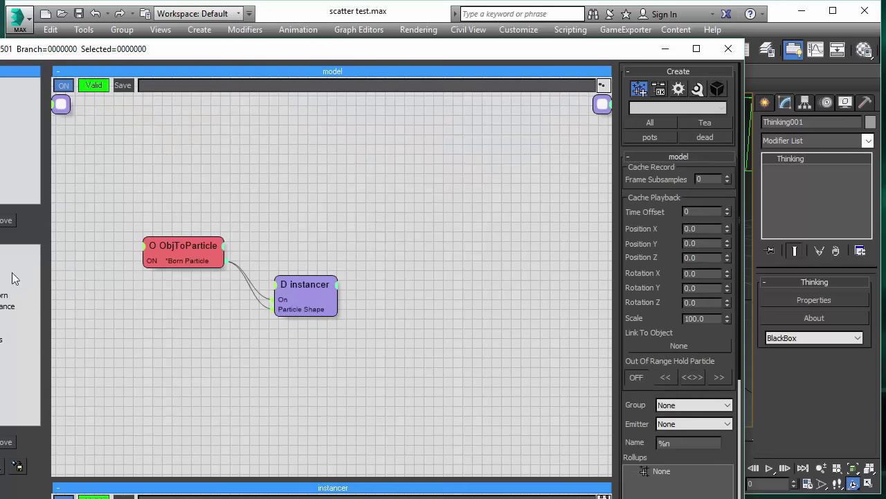
pyautogui.moveTo(181, 242); pyautogui.dragTo(175, 250)
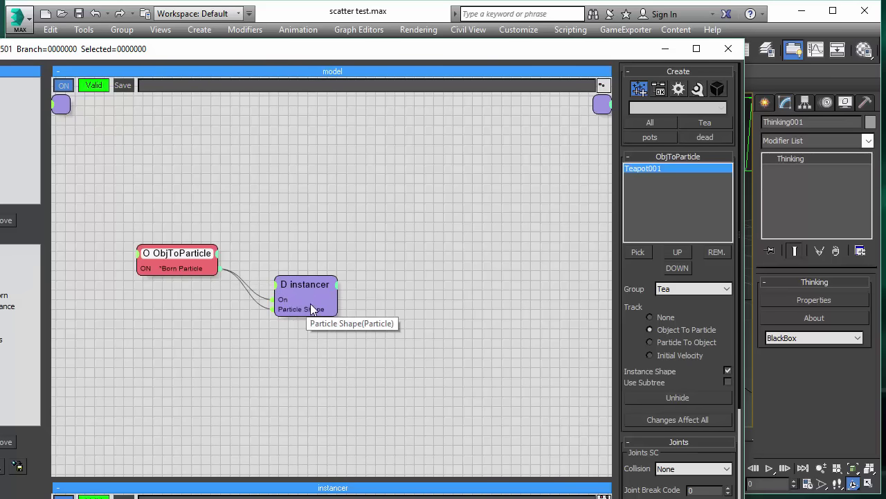
pyautogui.doubleClick(287, 304)
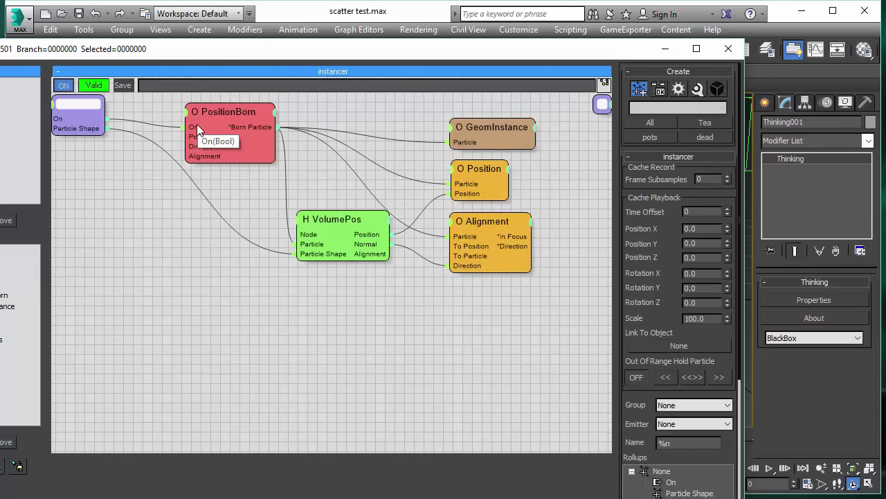
# Review the PositionBorn, GeomInstance, Position and Alignment settings, then orbit the teapot
pyautogui.click(239, 108)
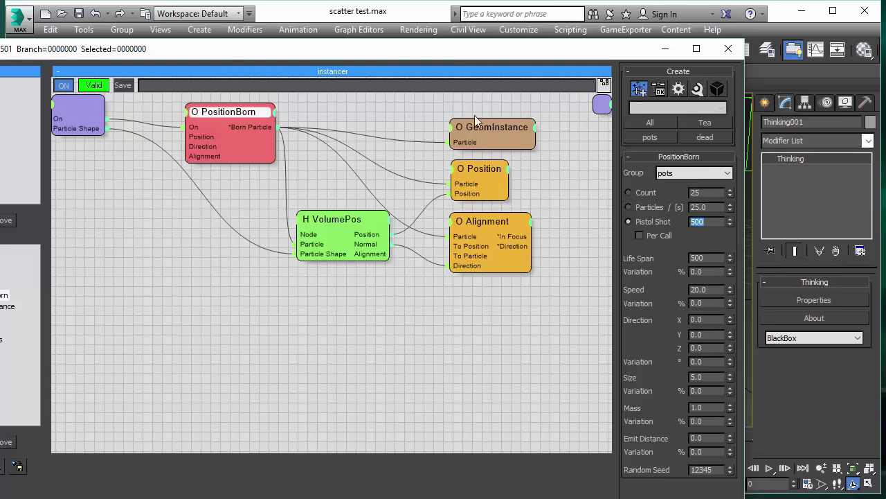
pyautogui.click(497, 125)
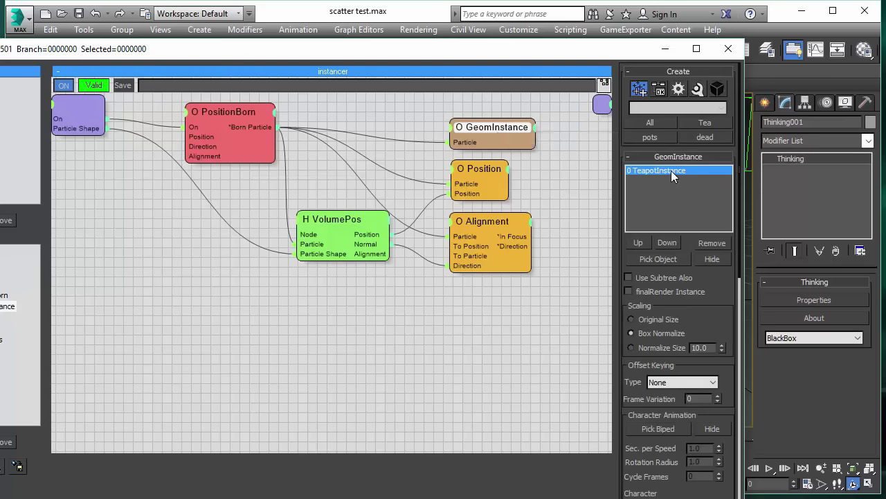
pyautogui.click(485, 166)
pyautogui.click(487, 222)
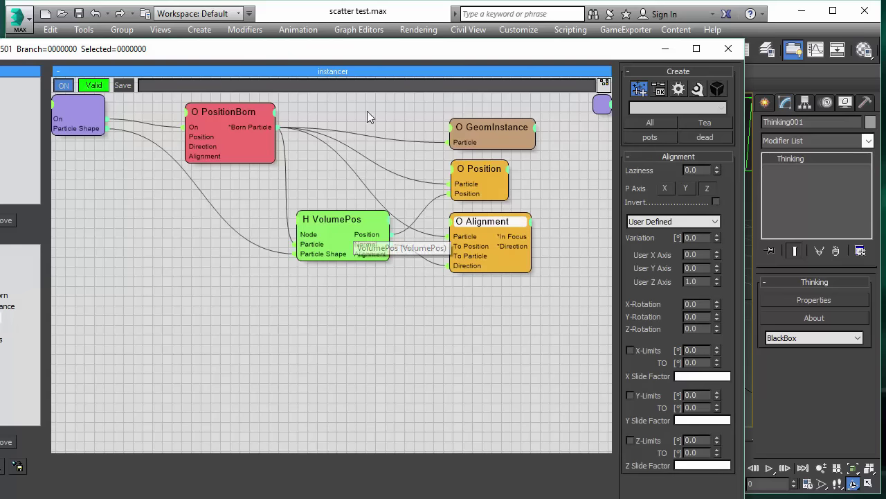
pyautogui.moveTo(456, 51); pyautogui.dragTo(0, 64)
pyautogui.moveTo(357, 189); pyautogui.dragTo(706, 163)
# Select the Dummy001 helper with the Move tool and enlarge the Thinking Particles window to show the instancer graph
pyautogui.click(282, 49)
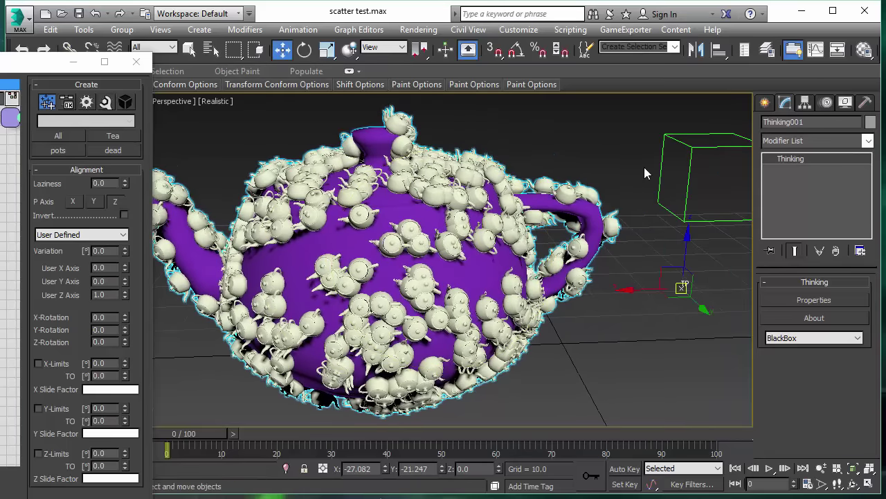
pyautogui.click(692, 153)
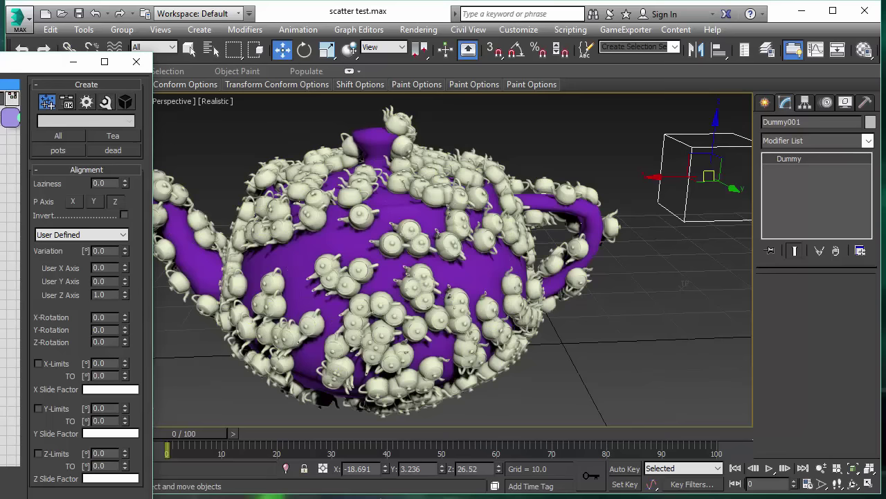
pyautogui.moveTo(151, 55); pyautogui.dragTo(465, 43)
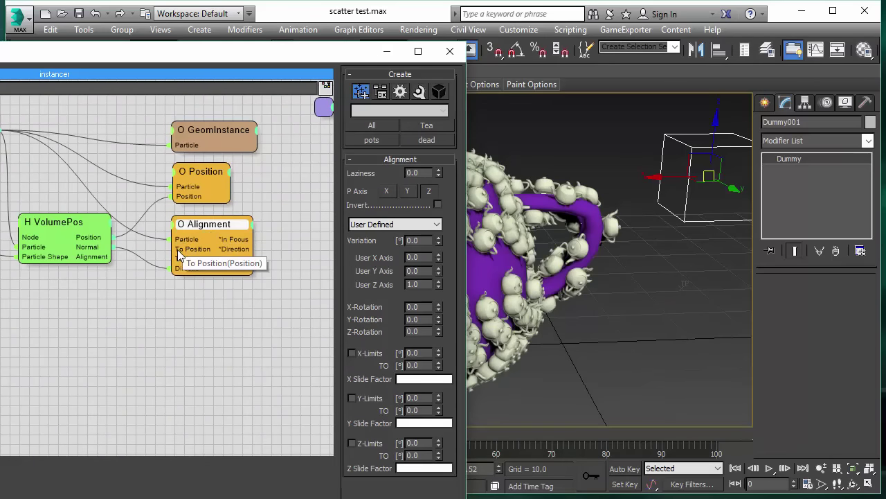
# Add a Node operator referencing Dummy001 and wire its Position into Alignment's To Position
pyautogui.click(421, 92)
pyautogui.moveTo(380, 177); pyautogui.dragTo(33, 288)
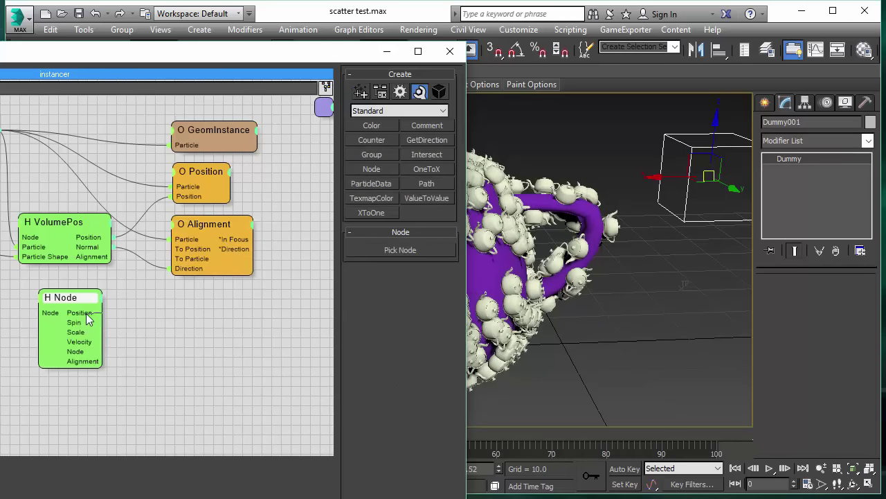
pyautogui.moveTo(176, 254); pyautogui.dragTo(177, 254)
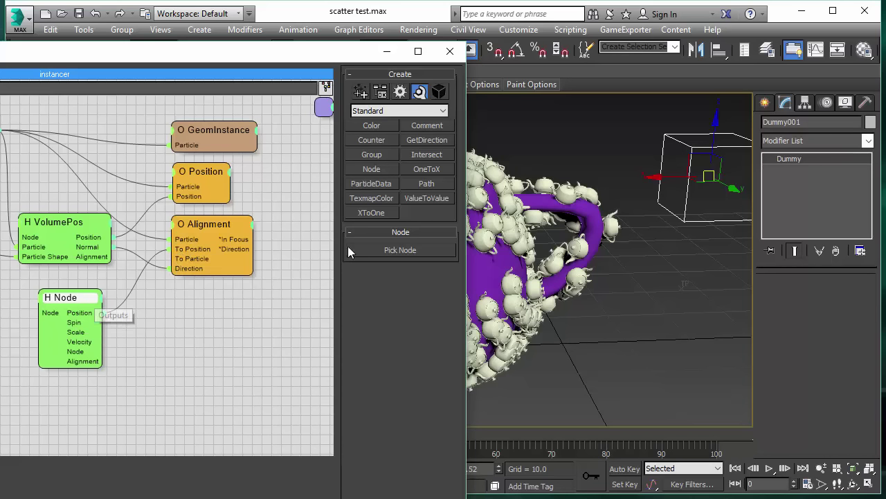
pyautogui.click(414, 250)
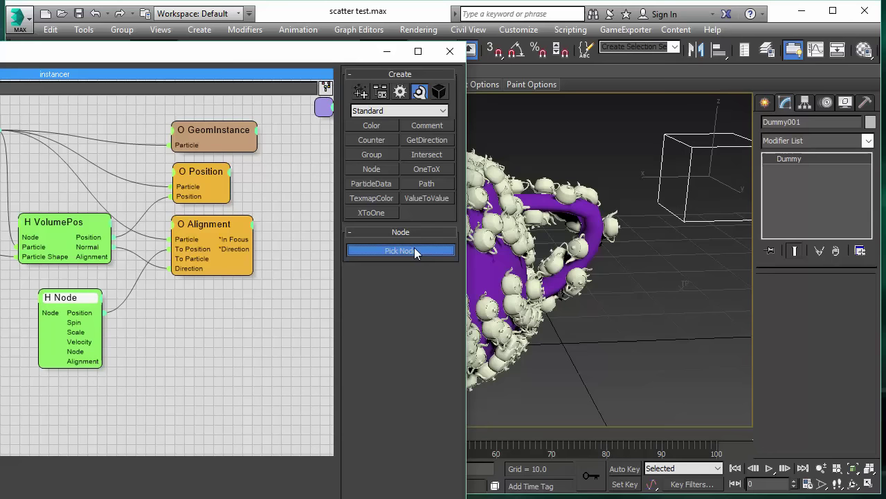
pyautogui.click(680, 141)
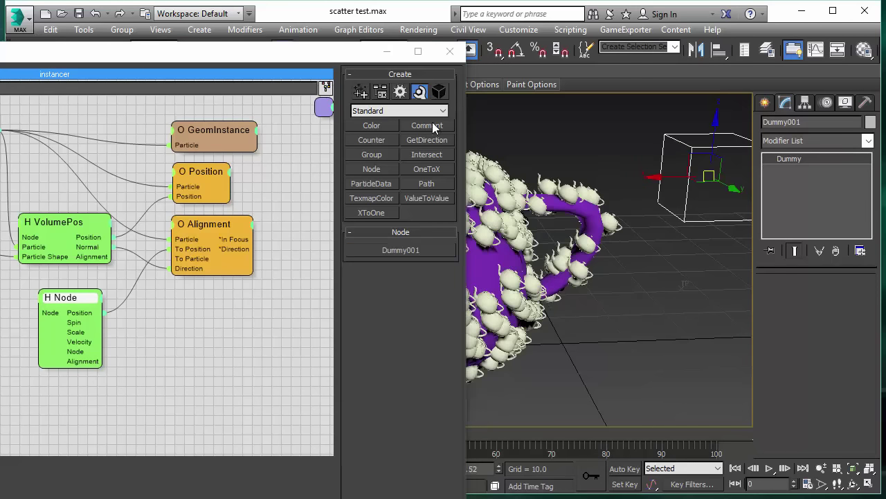
pyautogui.click(384, 54)
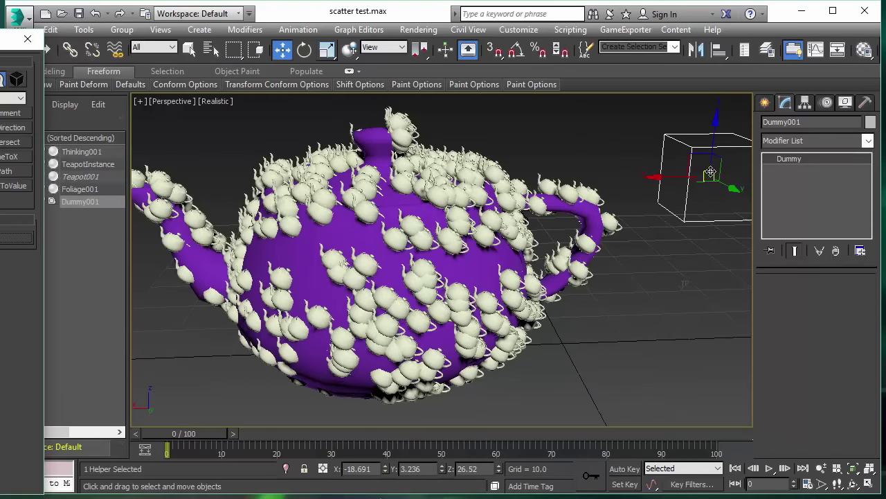
# Move Dummy001 in the Perspective view to re-aim the scattered teapots, then bring the node editor back
pyautogui.moveTo(710, 175); pyautogui.dragTo(677, 180)
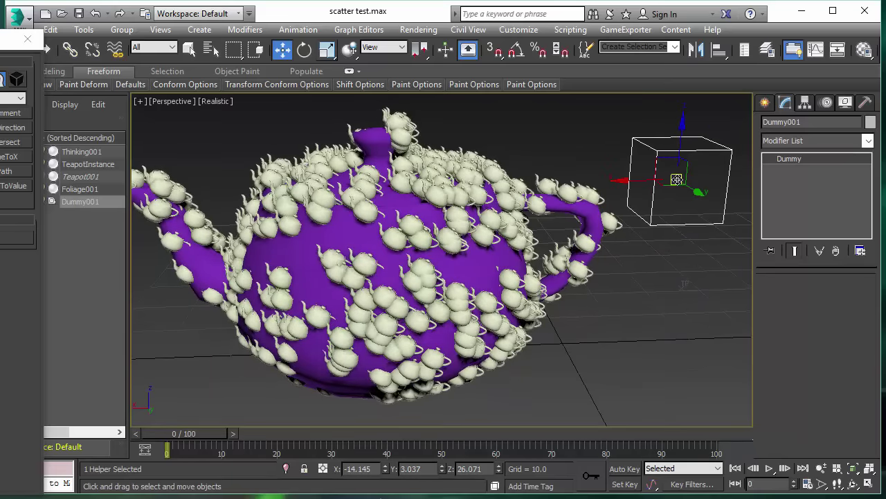
pyautogui.moveTo(20, 40); pyautogui.dragTo(251, 41)
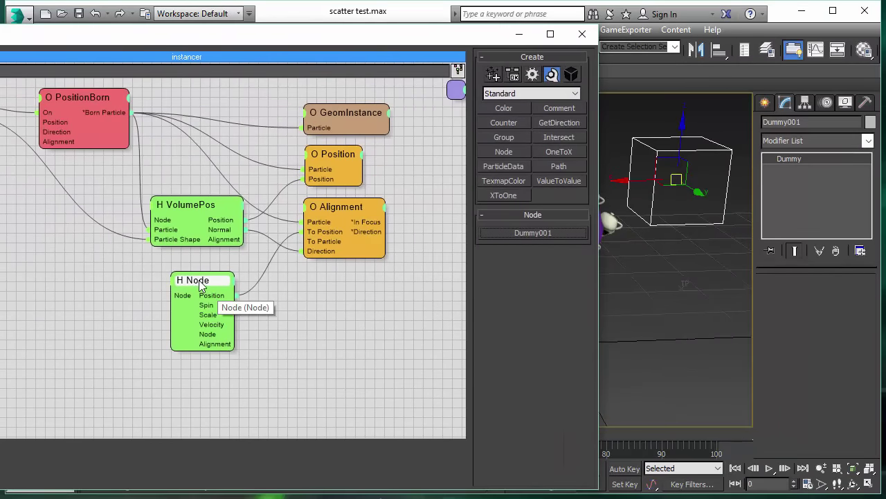
# Delete the Node operator from the graph and slide the node editor left to uncover the viewport
pyautogui.rightClick(199, 283)
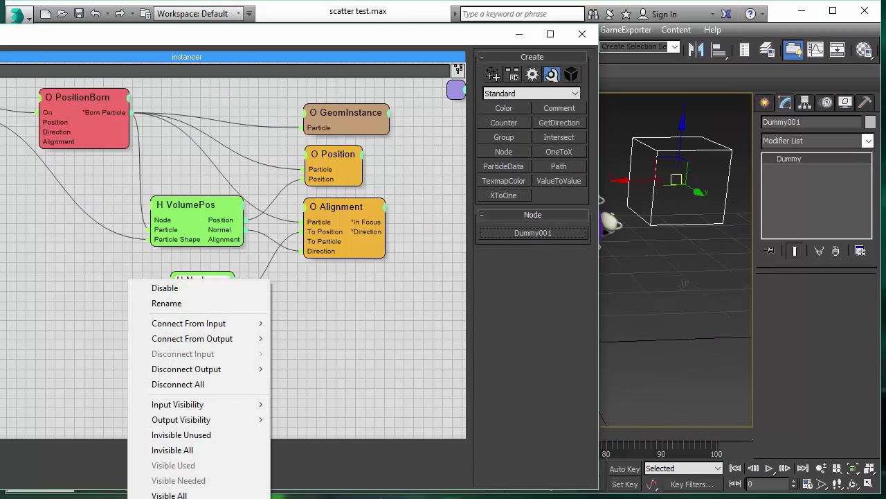
pyautogui.press('Escape')
pyautogui.press('Delete')
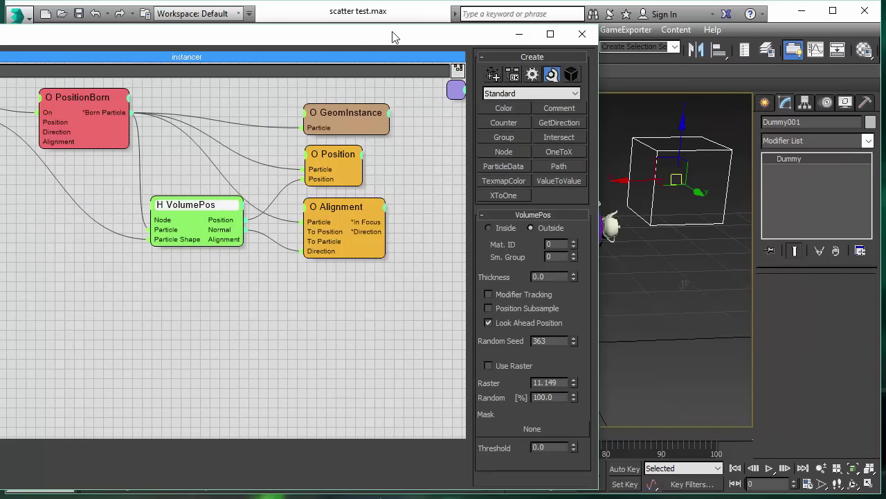
pyautogui.moveTo(391, 35); pyautogui.dragTo(183, 39)
pyautogui.click(574, 214)
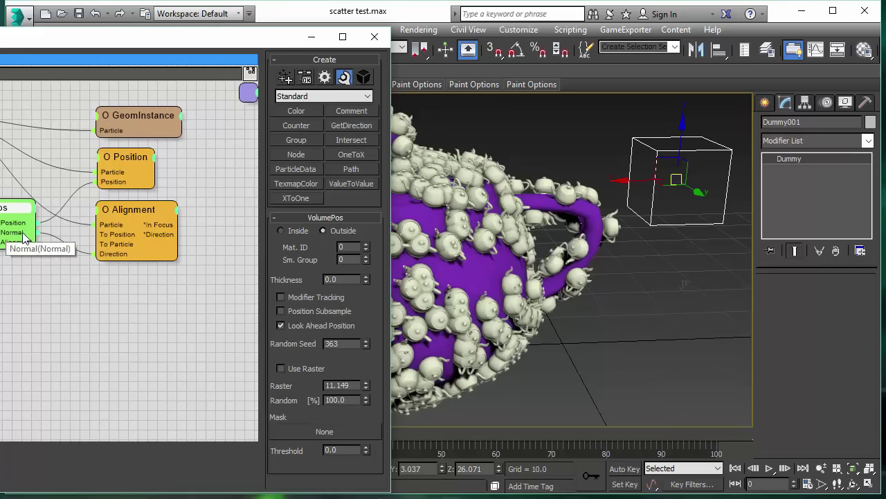
# Experiment with the Alignment operator's X, Y and Z rotation offsets, returning each to 0.0
pyautogui.click(188, 229)
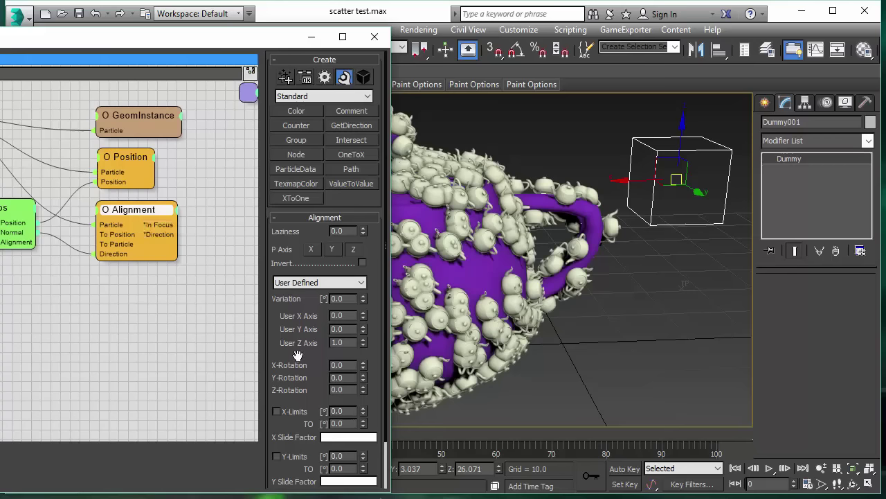
pyautogui.scroll(-3, 301, 356)
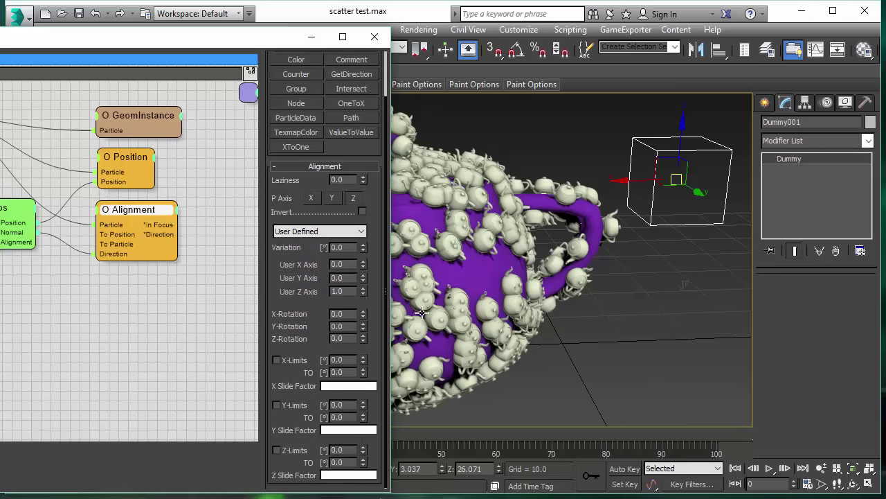
pyautogui.moveTo(216, 42); pyautogui.dragTo(40, 24)
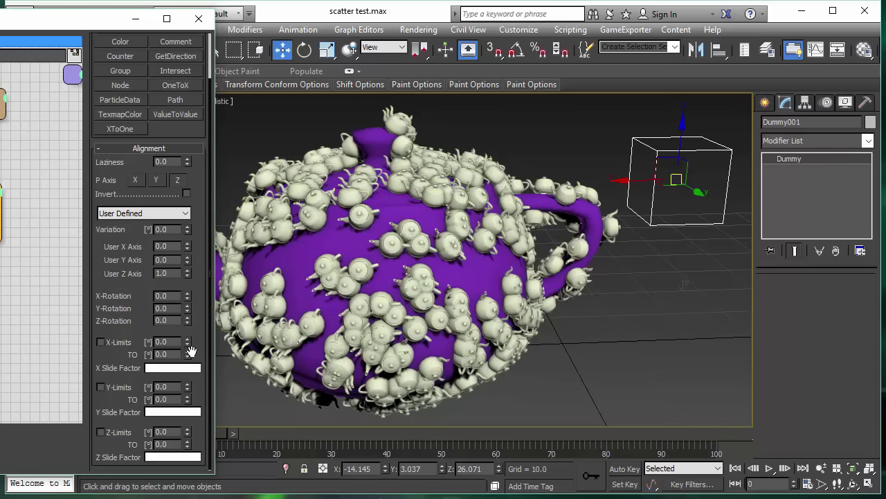
pyautogui.moveTo(187, 294); pyautogui.dragTo(193, 322)
pyautogui.rightClick(188, 309)
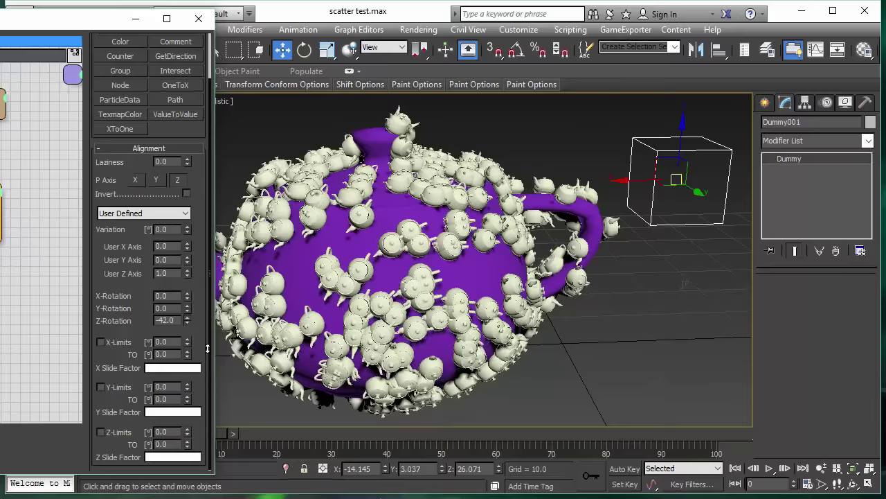
pyautogui.rightClick(185, 319)
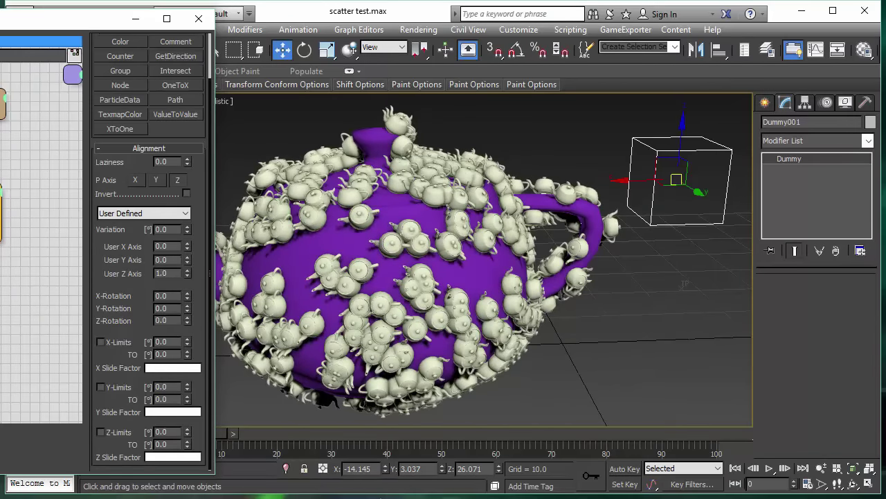
pyautogui.scroll(2, 149, 249)
# Add Foliage001 to the GeomInstance operator's instanced objects alongside TeapotInstance
pyautogui.click(3, 103)
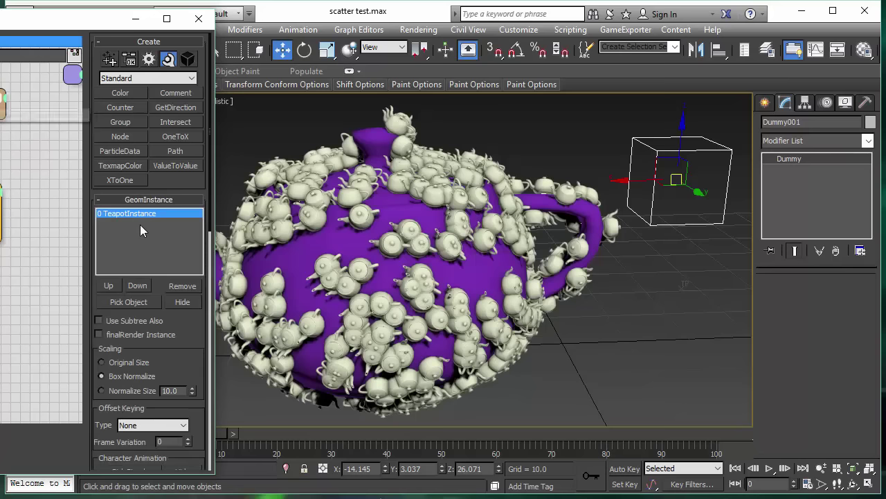
pyautogui.click(869, 483)
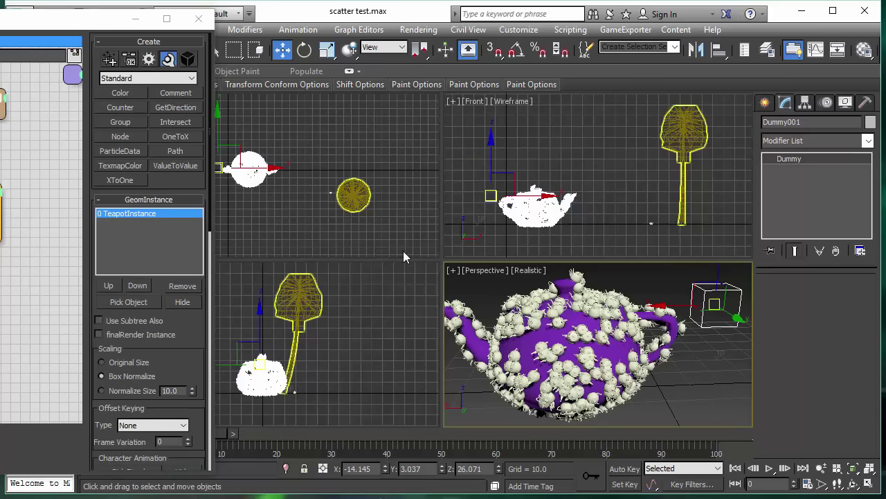
pyautogui.click(128, 302)
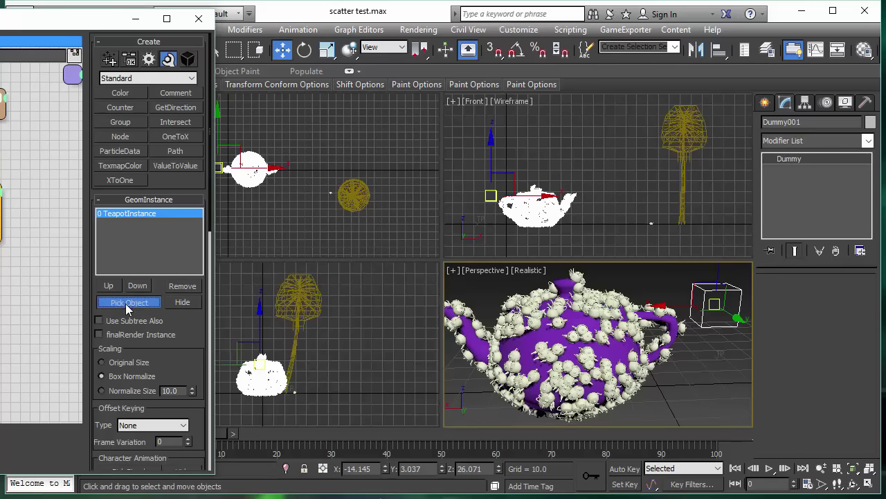
pyautogui.click(688, 144)
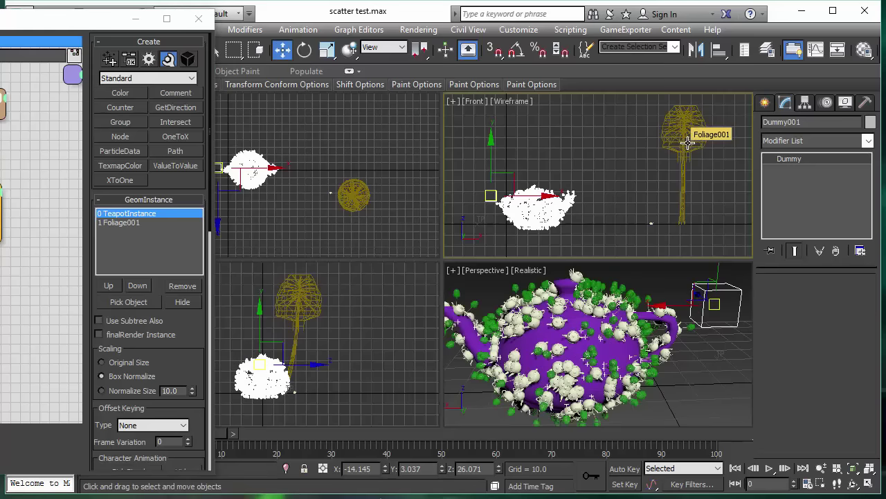
# Maximize the Perspective view and orbit around the teapot to inspect the scattered foliage
pyautogui.rightClick(742, 365)
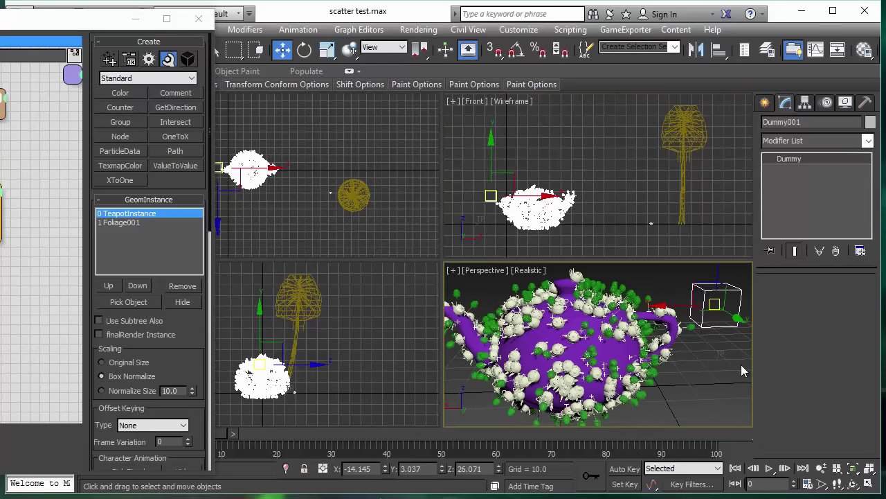
pyautogui.click(869, 485)
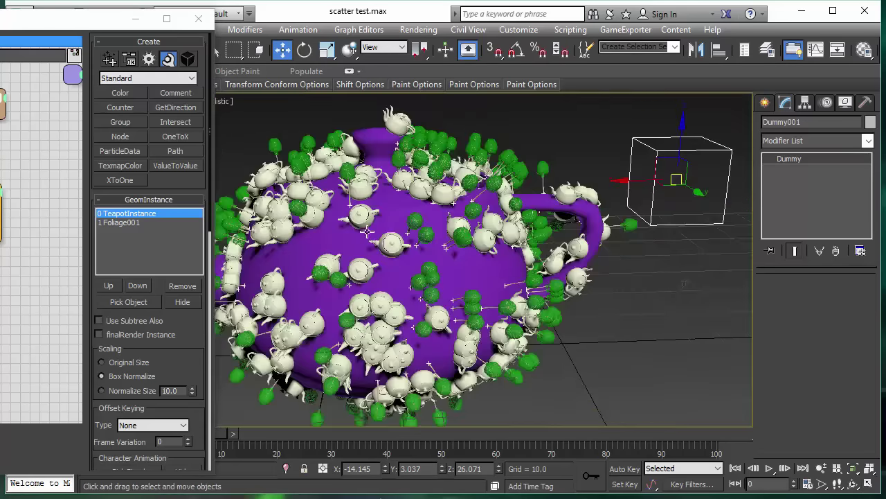
pyautogui.click(854, 484)
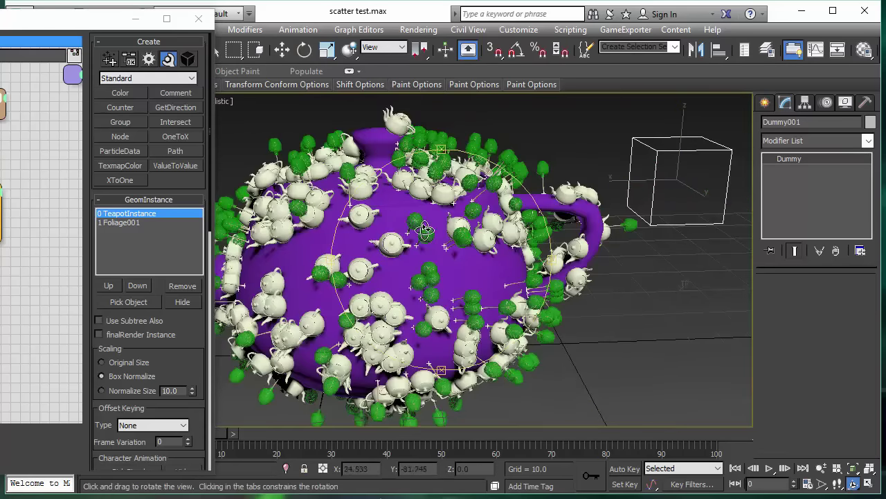
pyautogui.moveTo(446, 236); pyautogui.dragTo(471, 225)
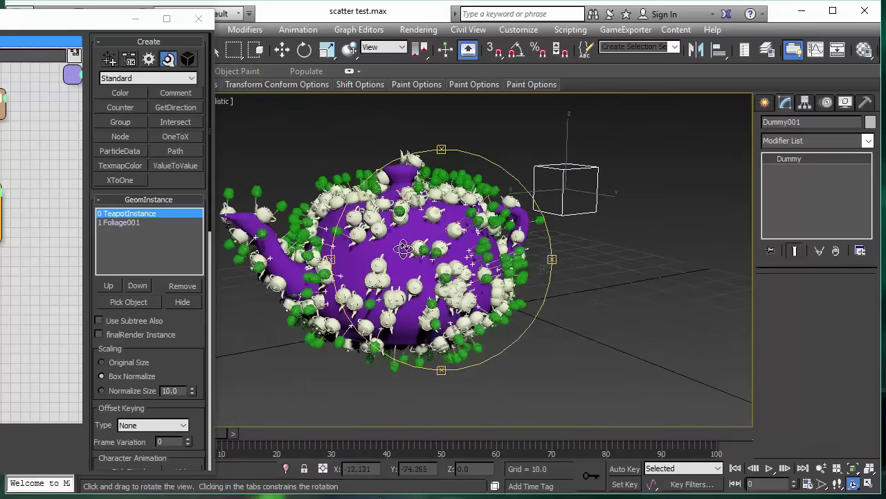
pyautogui.moveTo(405, 249); pyautogui.dragTo(377, 250)
pyautogui.scroll(3, 435, 260)
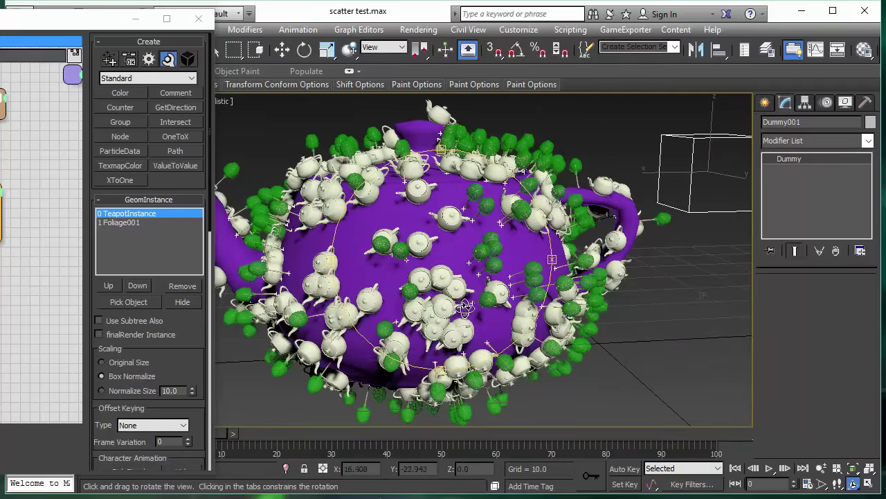
pyautogui.moveTo(456, 284)
pyautogui.mouseDown()
pyautogui.moveTo(492, 293)
pyautogui.moveTo(476, 261)
pyautogui.moveTo(433, 247)
pyautogui.moveTo(463, 269)
pyautogui.mouseUp()
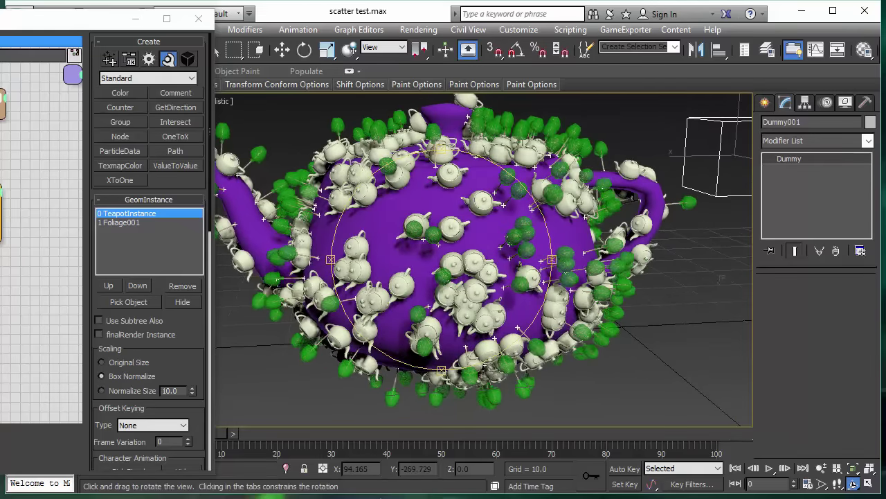
pyautogui.scroll(5, 469, 289)
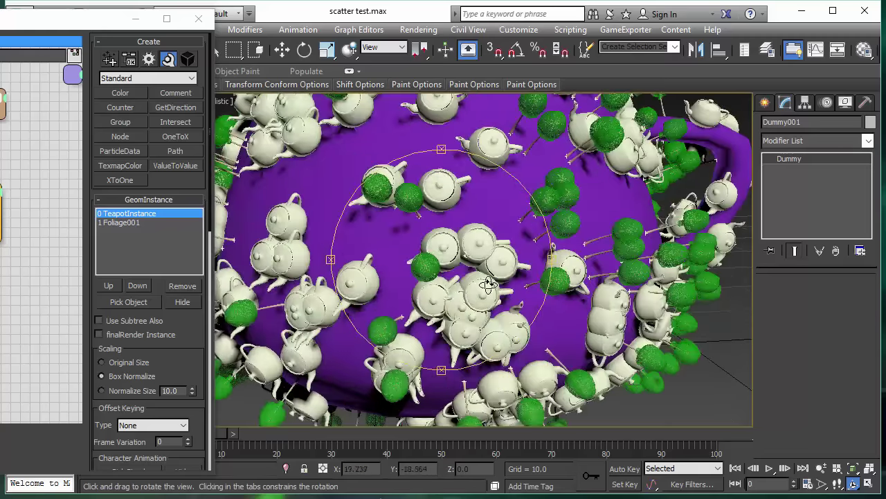
pyautogui.hotkey('shift', 'z')
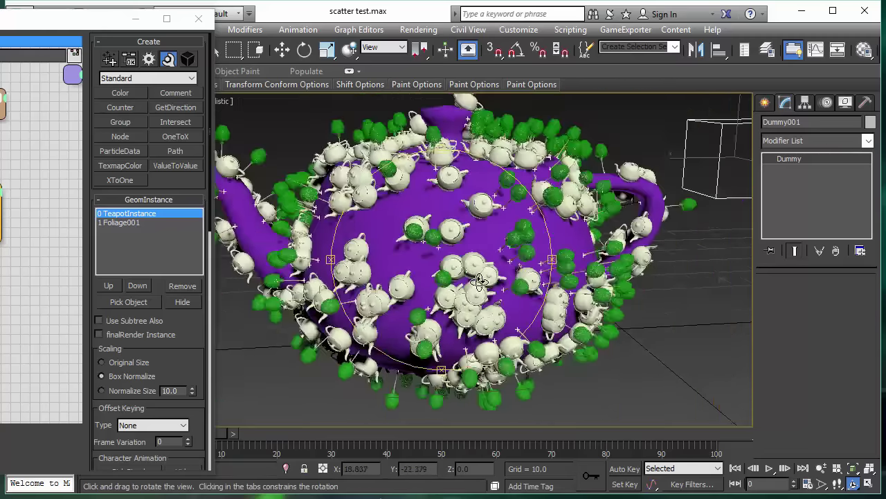
# Inspect the collided group's PPassAB and ParticleDie nodes, then move the particle window off to the left
pyautogui.moveTo(0, 18); pyautogui.dragTo(277, 26)
pyautogui.click(72, 317)
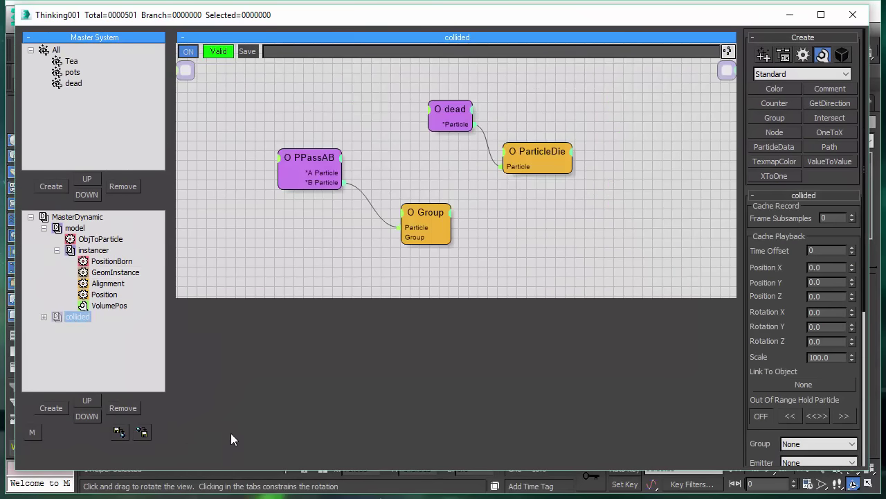
pyautogui.click(300, 156)
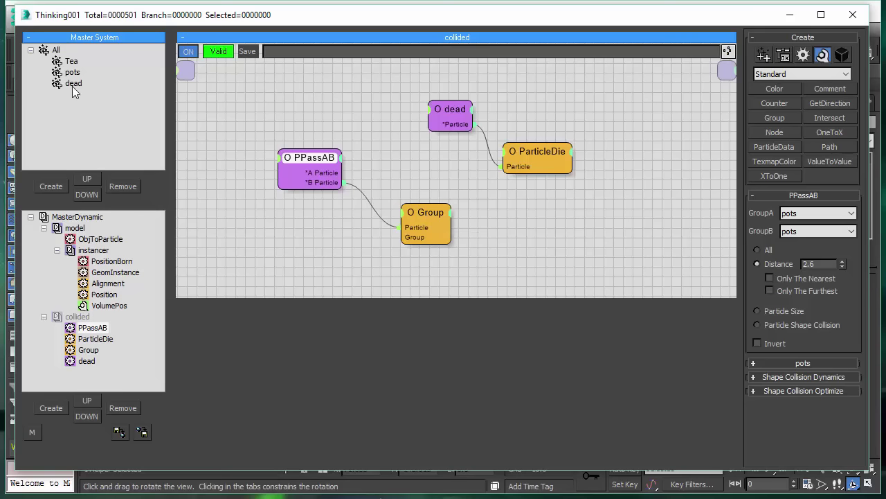
pyautogui.click(554, 154)
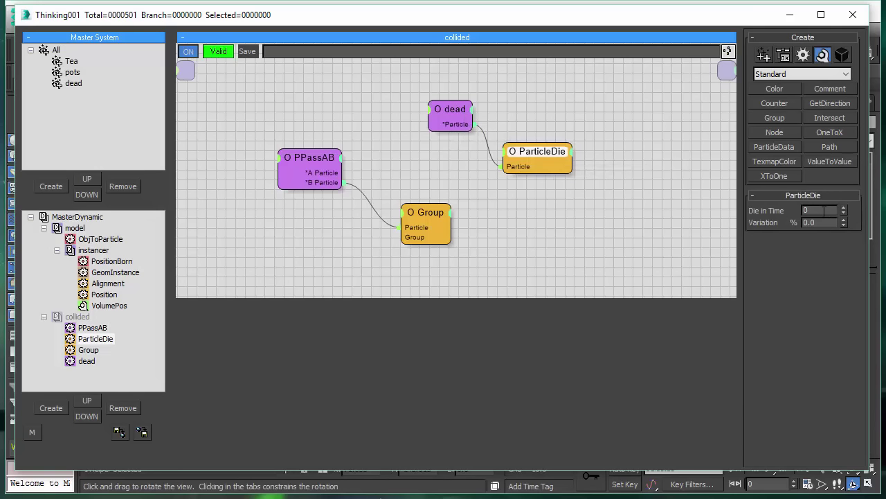
pyautogui.click(80, 320)
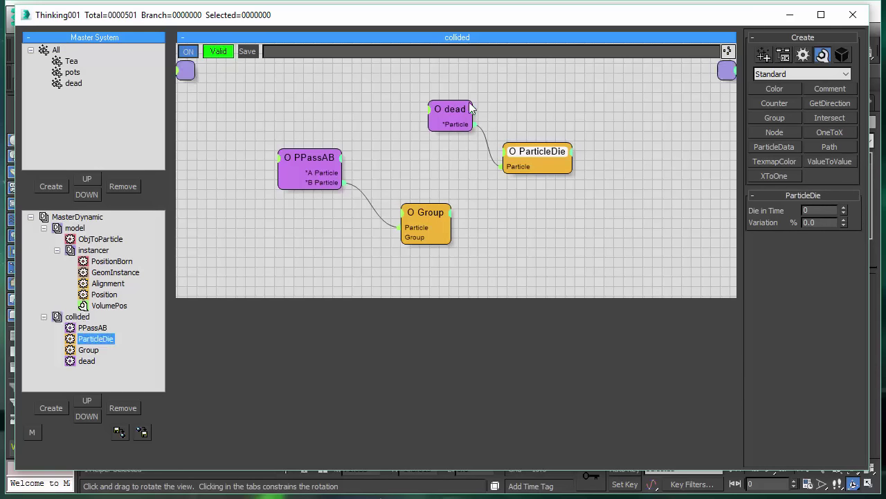
pyautogui.moveTo(535, 20); pyautogui.dragTo(0, 22)
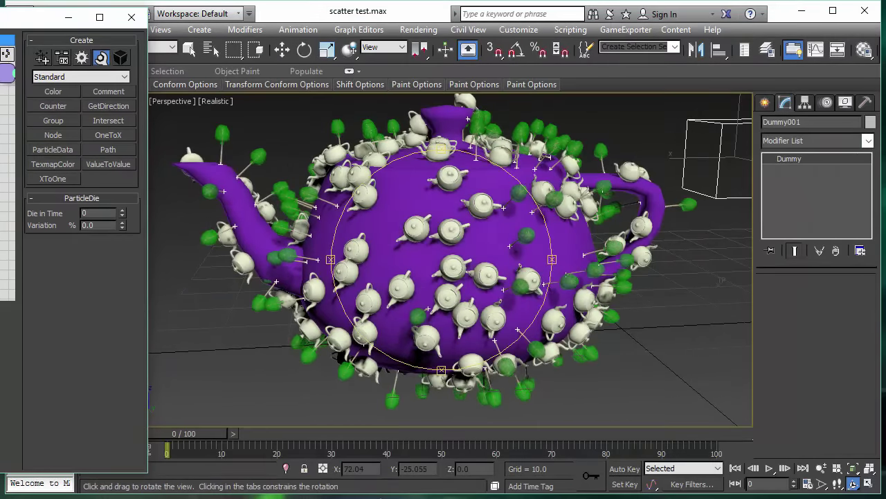
# Lower PPassAB's Distance below 2.6 to tighten teapot spacing, then set it back to 2.6
pyautogui.moveTo(0, 21); pyautogui.dragTo(54, 10)
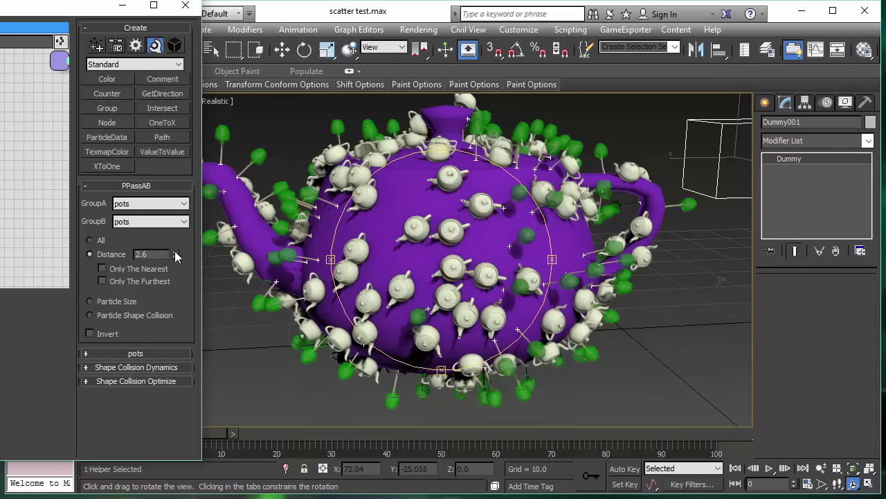
pyautogui.moveTo(175, 256); pyautogui.dragTo(177, 256)
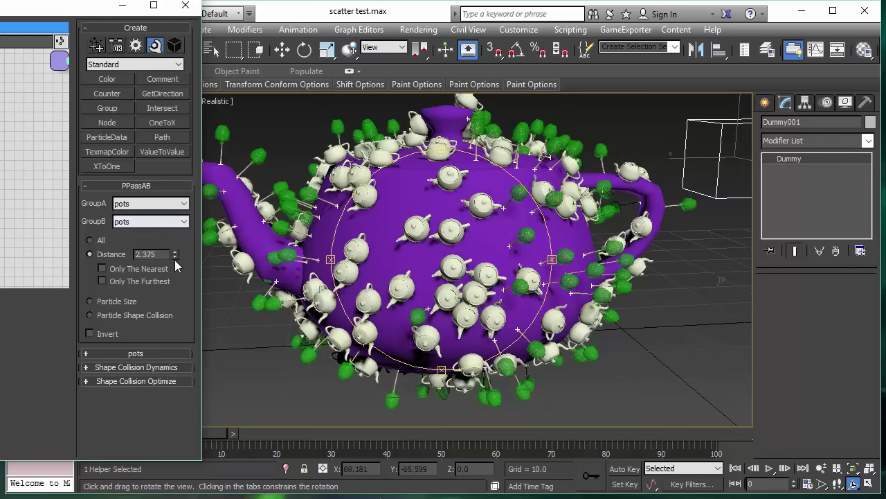
pyautogui.moveTo(175, 257); pyautogui.dragTo(180, 282)
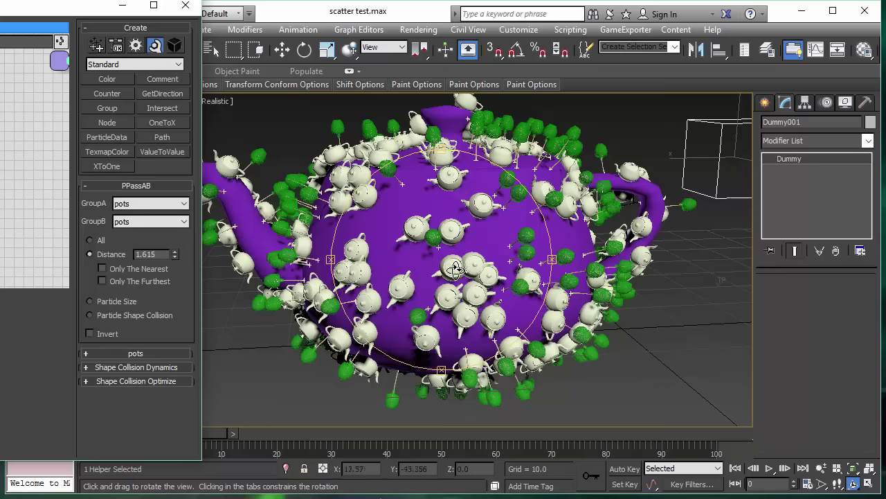
pyautogui.moveTo(474, 290)
pyautogui.mouseDown()
pyautogui.moveTo(443, 277)
pyautogui.moveTo(481, 303)
pyautogui.mouseUp()
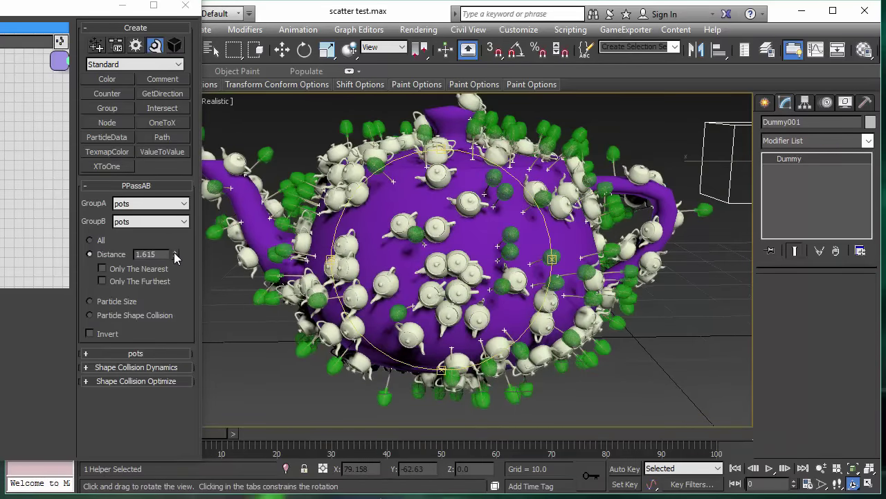
pyautogui.moveTo(174, 252); pyautogui.dragTo(186, 201)
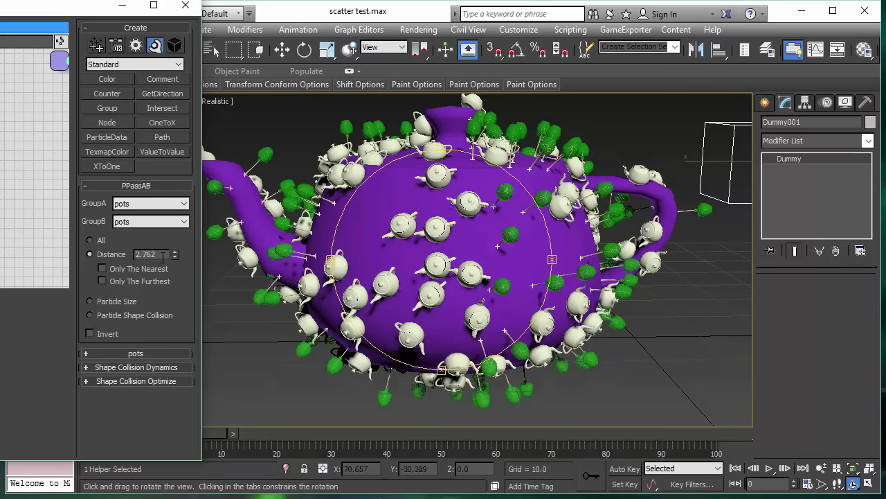
pyautogui.press('BackSpace')
pyautogui.press('Return')
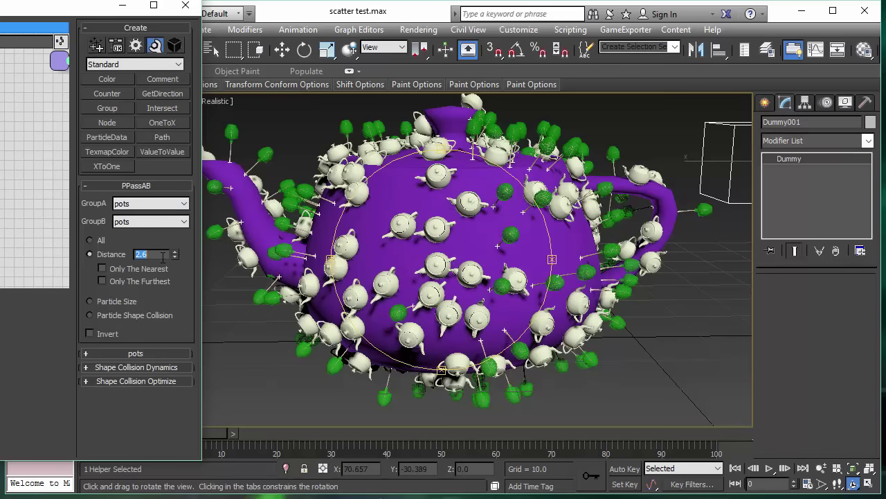
# Increase PositionBorn's Pistol Shot count above 500 and orbit to view the denser teapot covering
pyautogui.moveTo(419, 252); pyautogui.dragTo(454, 255)
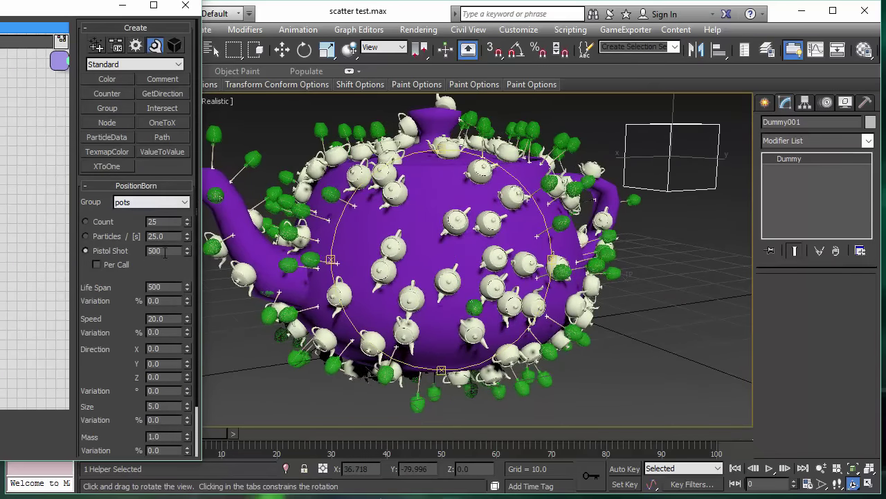
pyautogui.doubleClick(164, 251)
pyautogui.write('1500')
pyautogui.press('Return')
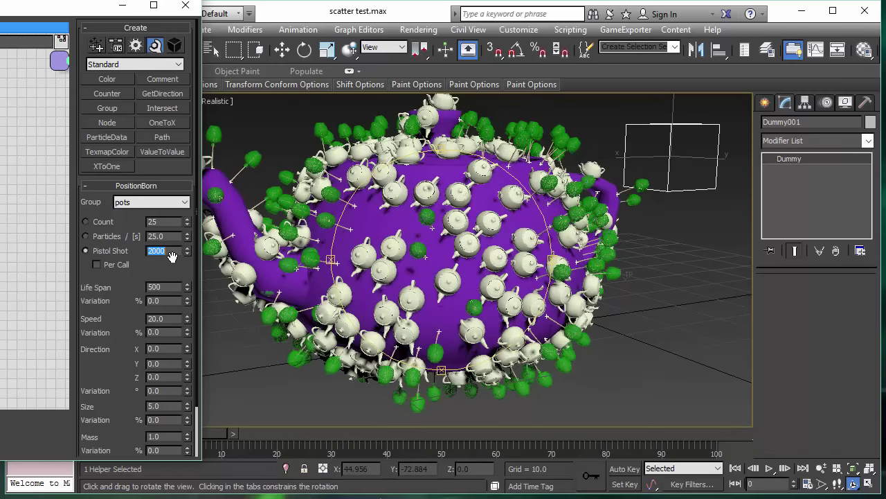
pyautogui.moveTo(443, 263)
pyautogui.mouseDown()
pyautogui.moveTo(503, 270)
pyautogui.moveTo(516, 216)
pyautogui.moveTo(406, 277)
pyautogui.moveTo(435, 272)
pyautogui.mouseUp()
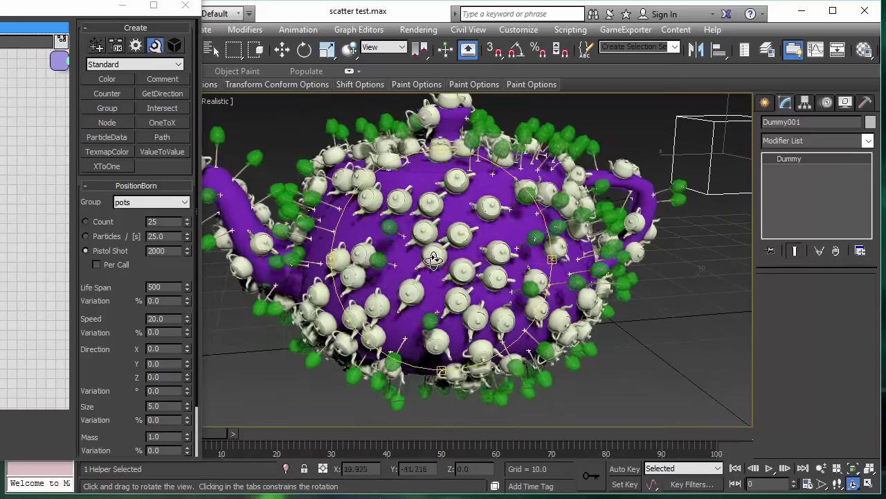
pyautogui.moveTo(432, 257); pyautogui.dragTo(427, 262)
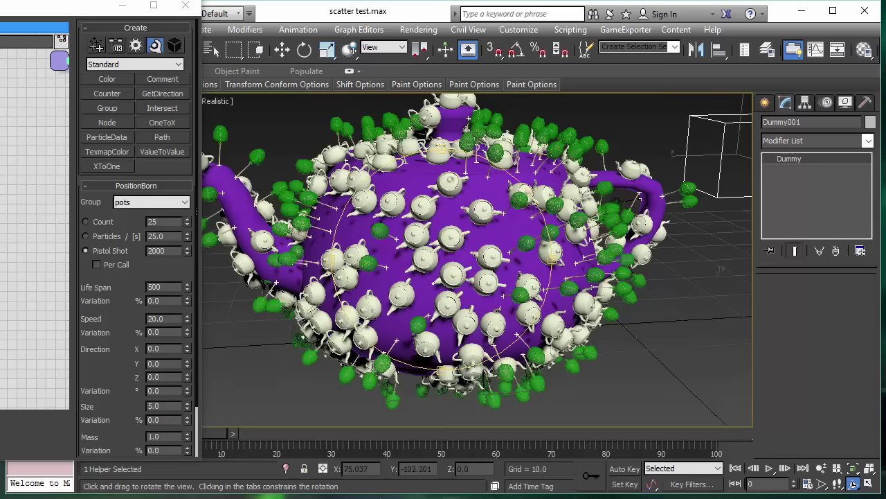
# Bake the particle scatter into a single-frame Mesh snapshot, GThinking001, and hide Thinking001
pyautogui.click(122, 9)
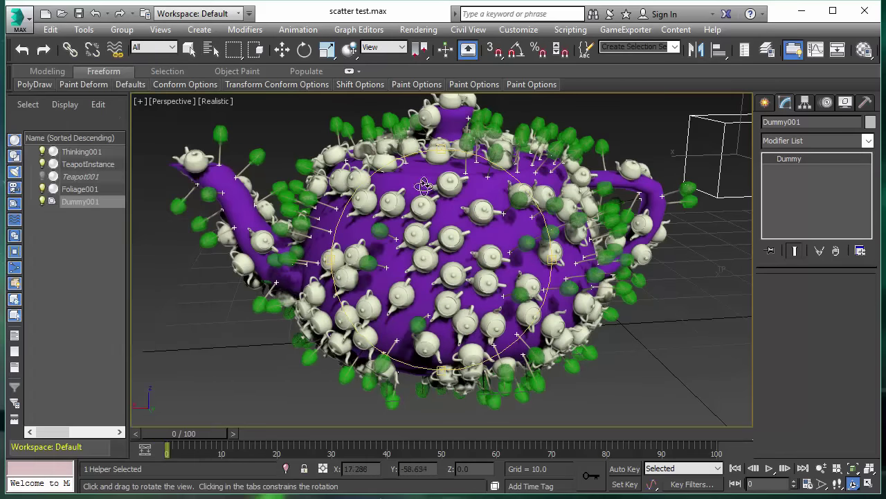
pyautogui.moveTo(486, 257); pyautogui.dragTo(474, 280)
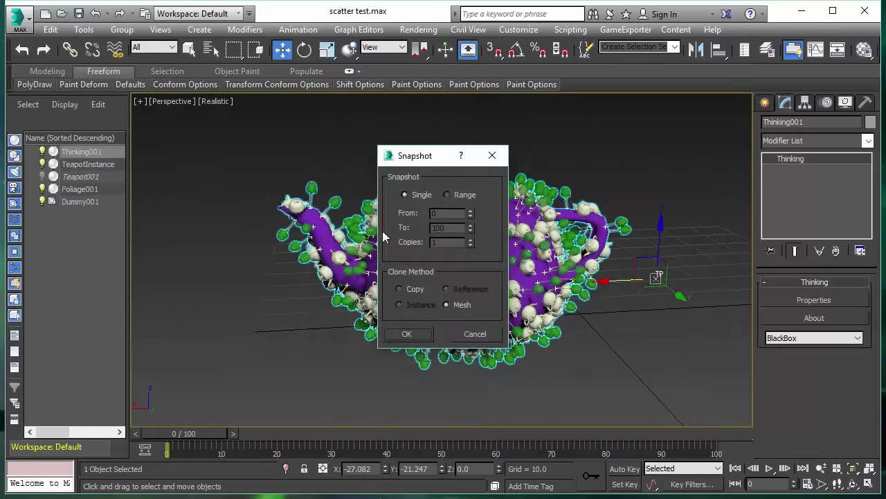
pyautogui.click(406, 334)
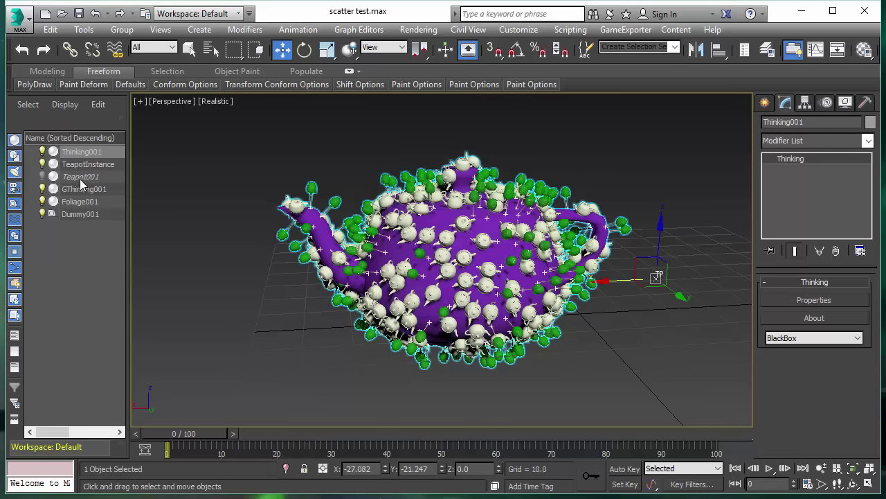
pyautogui.click(43, 151)
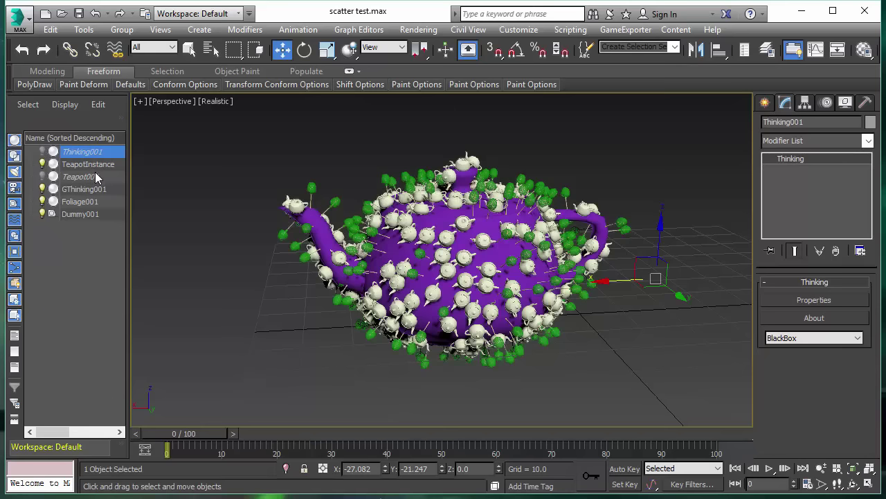
# Select GThinking001, nudge it sideways, and expand its Editable Mesh sub-object levels in the stack
pyautogui.click(92, 190)
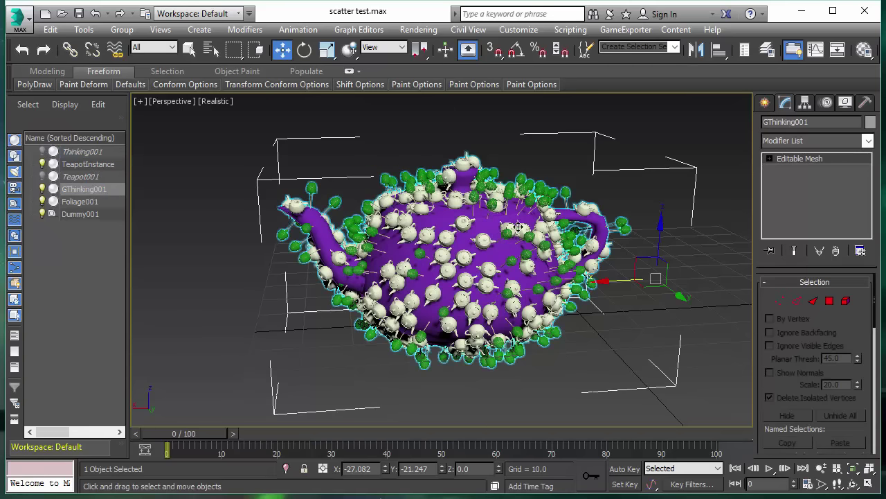
pyautogui.moveTo(529, 234); pyautogui.dragTo(489, 236)
pyautogui.press('F3')
pyautogui.press('F3')
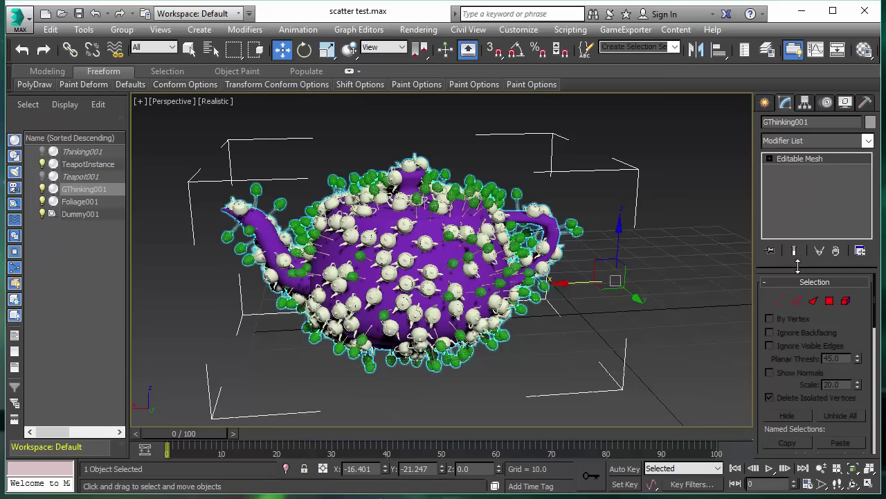
pyautogui.click(769, 158)
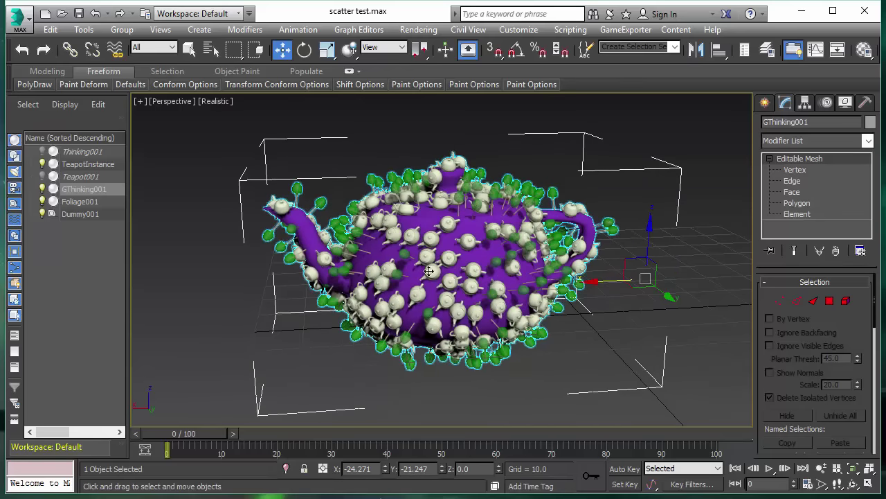
# Orbit and zoom around the baked teapot mesh to inspect it from higher angles
pyautogui.click(852, 483)
pyautogui.moveTo(444, 180); pyautogui.dragTo(577, 182)
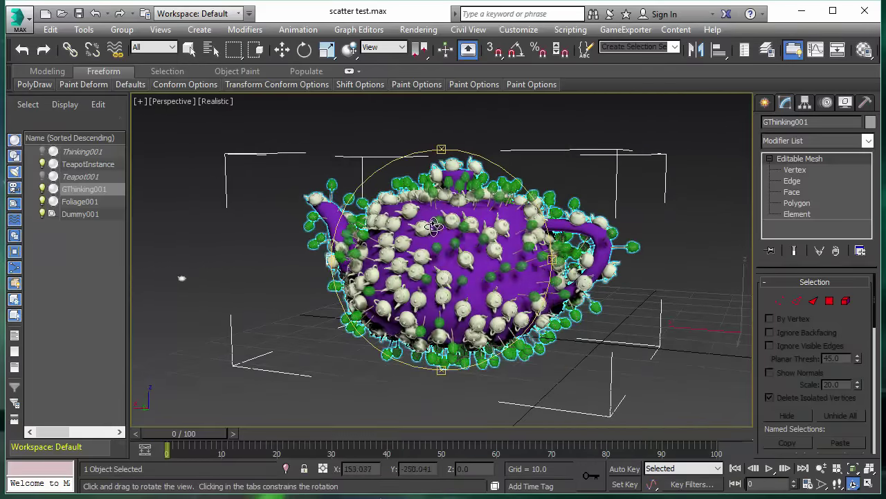
pyautogui.scroll(4, 450, 237)
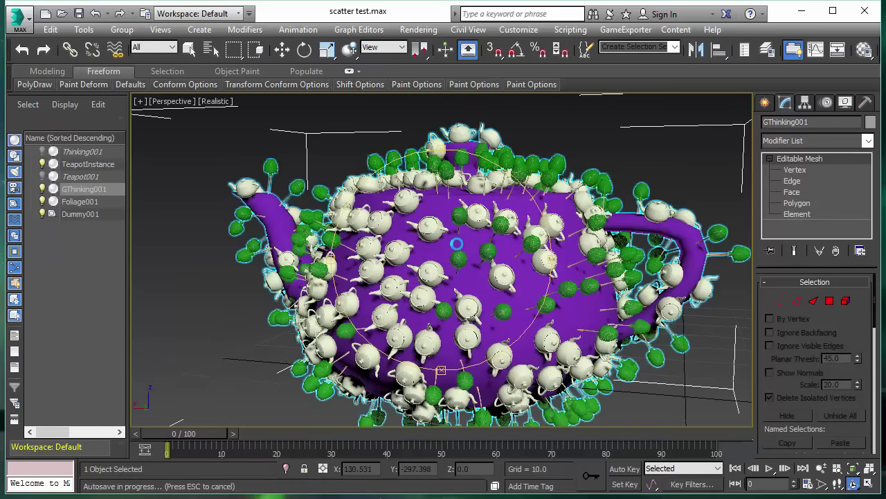
pyautogui.keyDown('alt'); pyautogui.moveTo(457, 242); pyautogui.dragTo(146, 289, button='middle'); pyautogui.keyUp('alt')
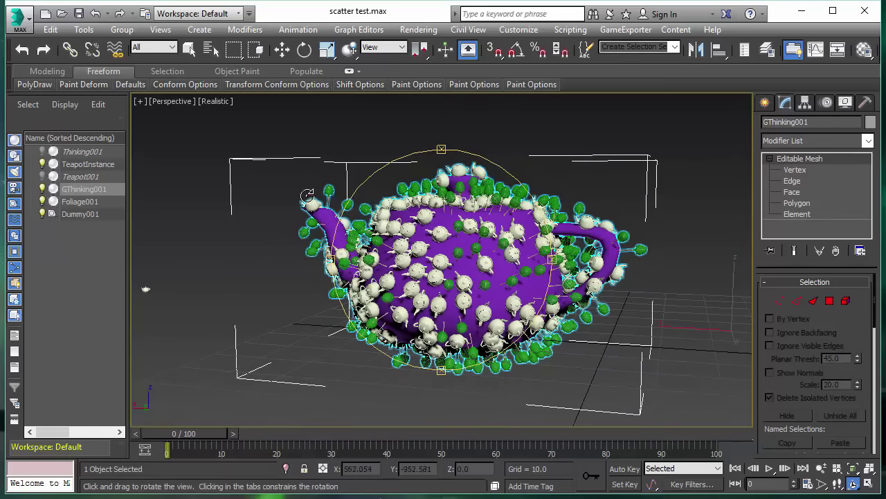